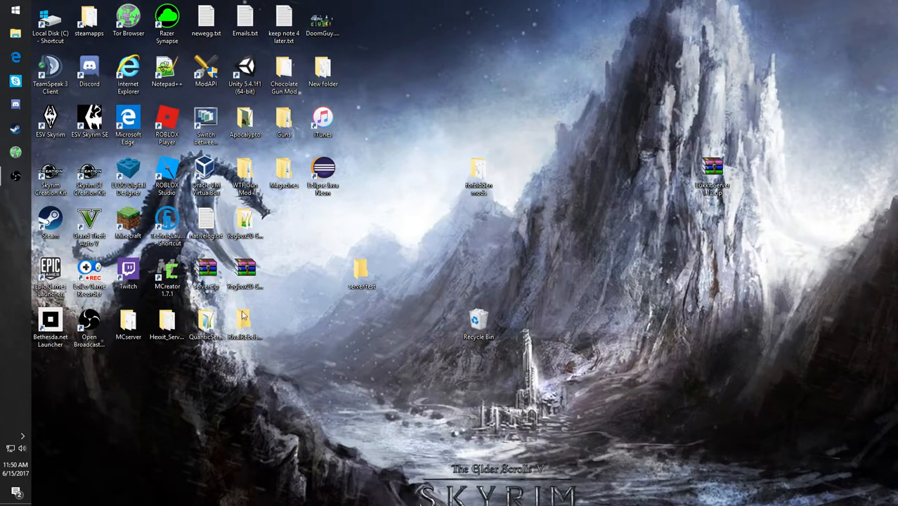
# - Run run.bat from the MCserver folder on the desktop, and close its console and the folder
pyautogui.doubleClick(116, 321)
pyautogui.scroll(-2, 174, 265)
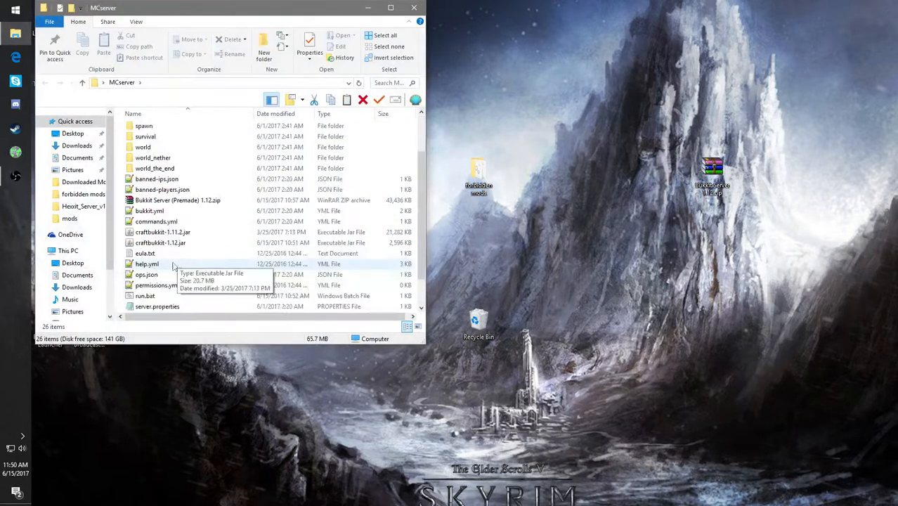
pyautogui.doubleClick(148, 295)
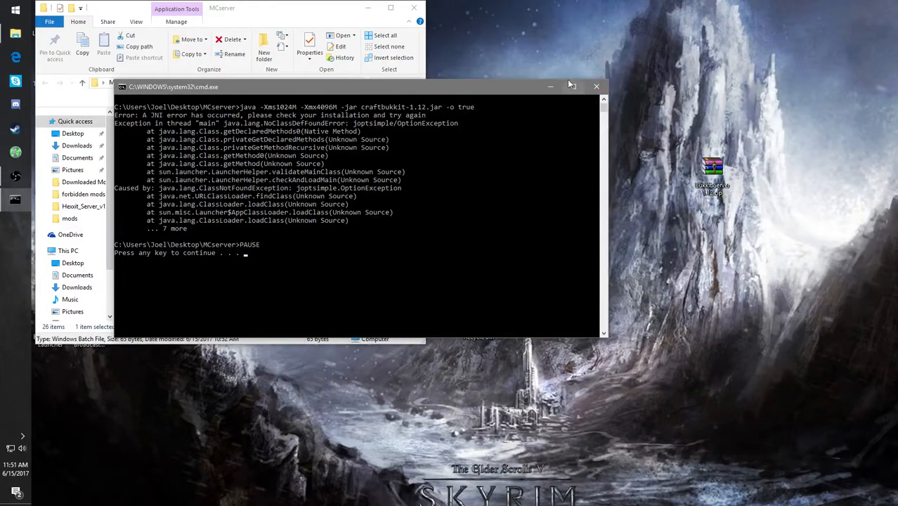
pyautogui.click(595, 86)
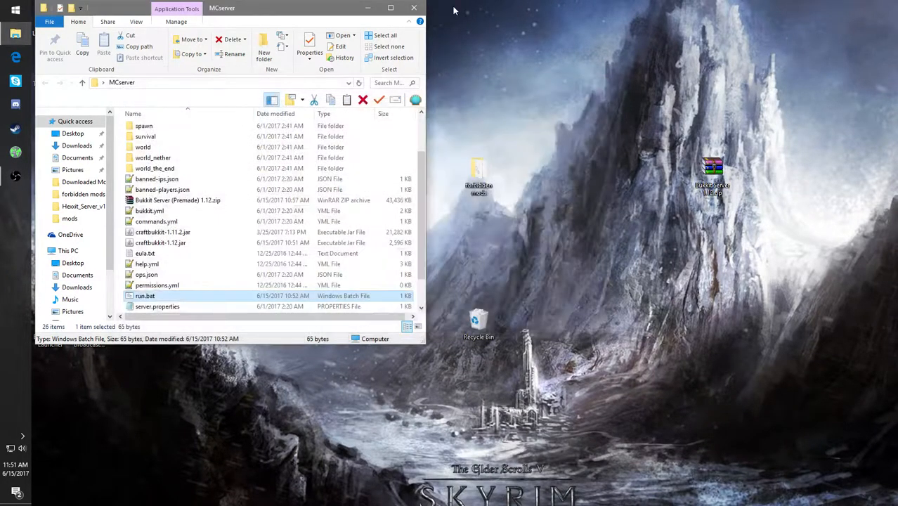
pyautogui.click(414, 7)
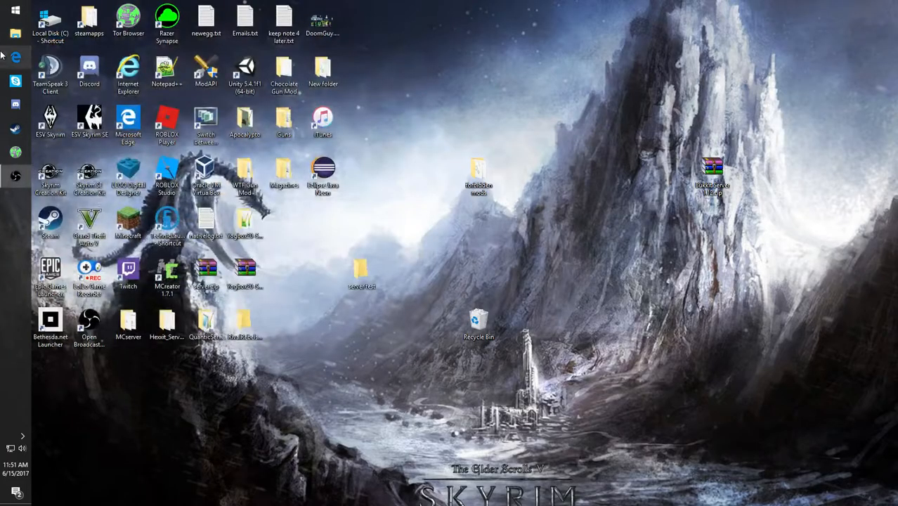
pyautogui.click(16, 56)
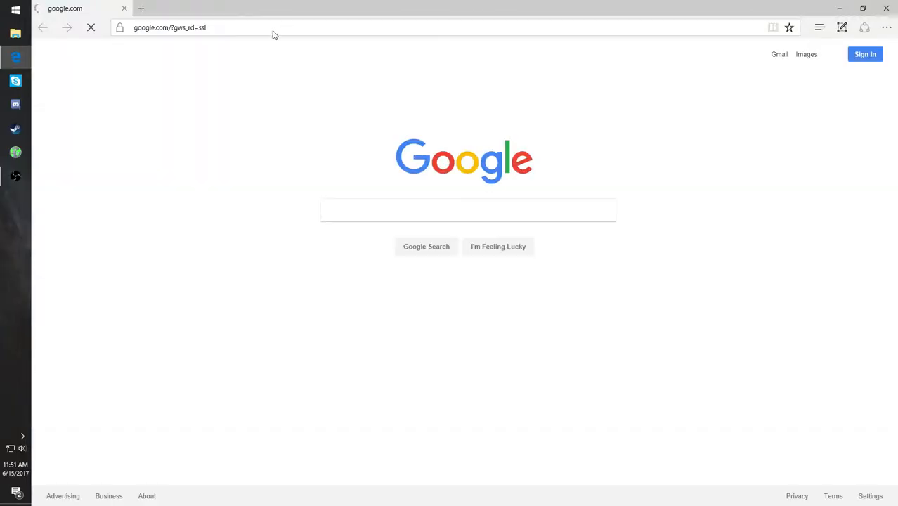
pyautogui.click(273, 31)
pyautogui.write('https://www.mediafire.com/?r3p3joq22z129uf')
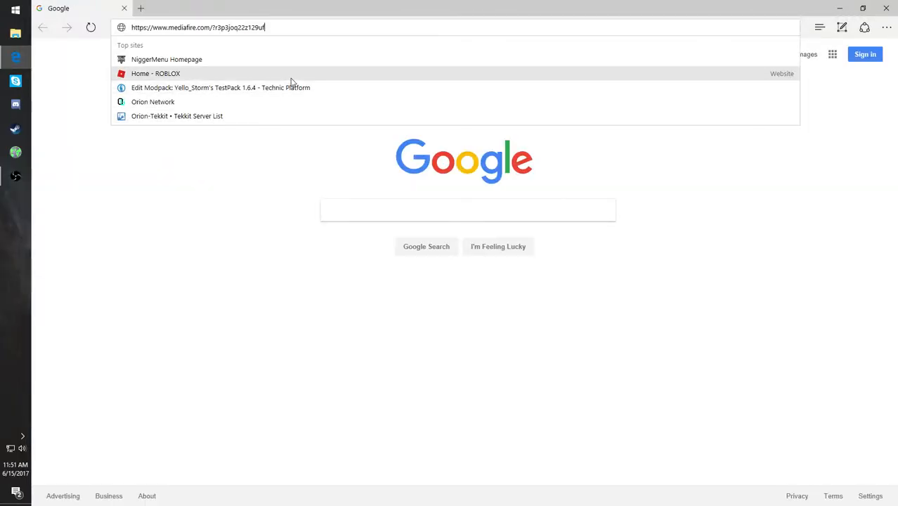
pyautogui.press('Return')
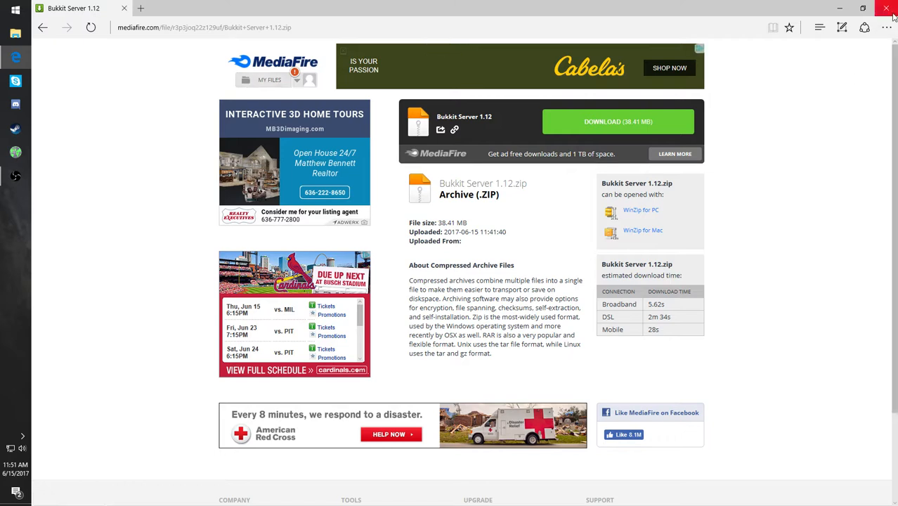
pyautogui.click(251, 81)
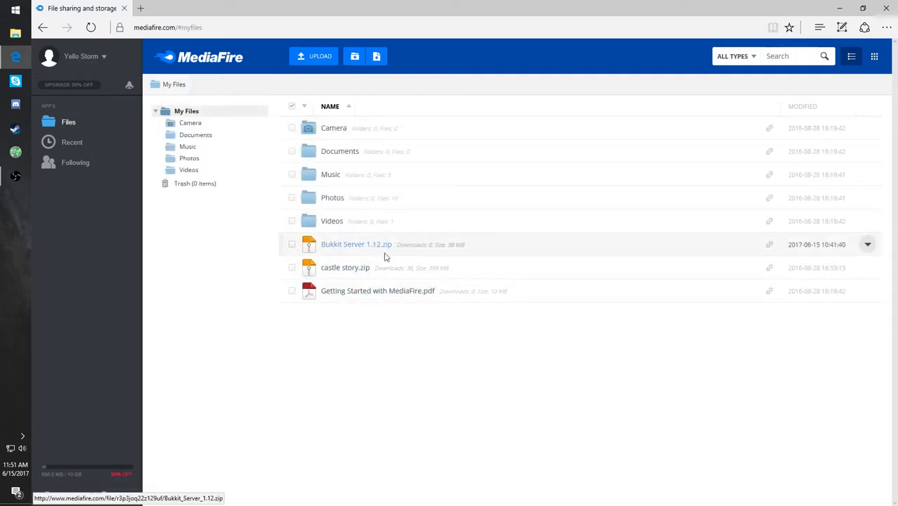
pyautogui.click(886, 7)
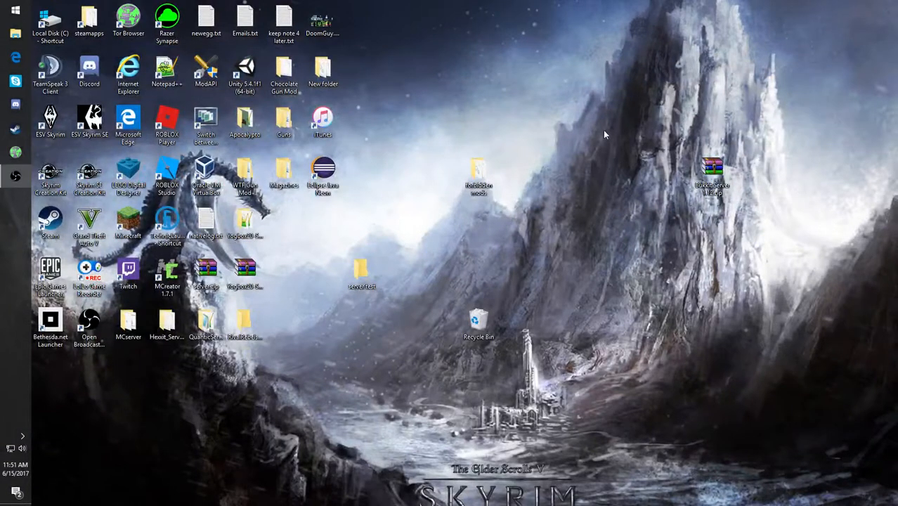
# - Extract the Bukkit Server 1.12 zip into its own desktop folder and place that folder below the archive
pyautogui.moveTo(716, 176); pyautogui.dragTo(670, 68)
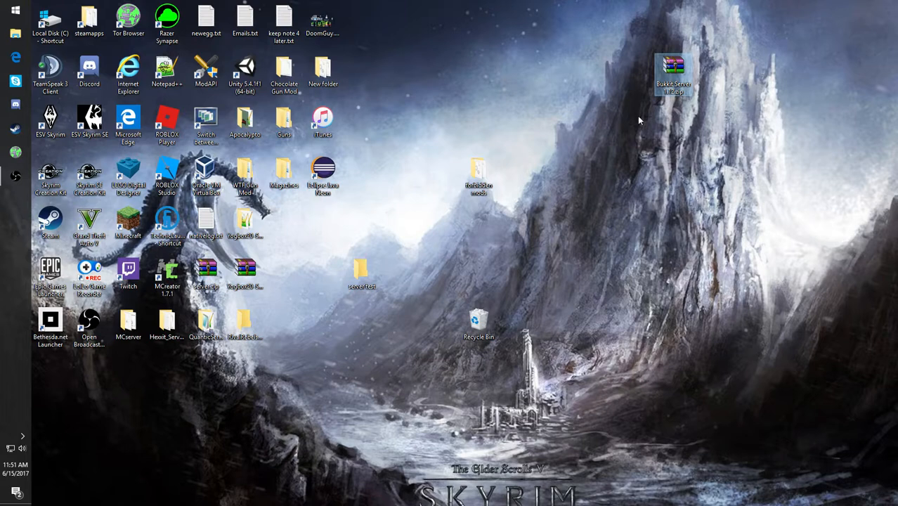
pyautogui.rightClick(672, 83)
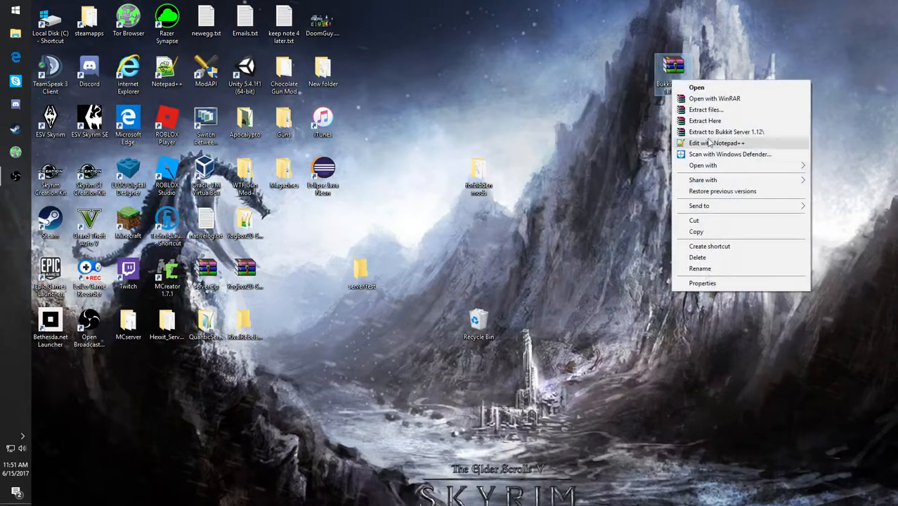
pyautogui.click(709, 113)
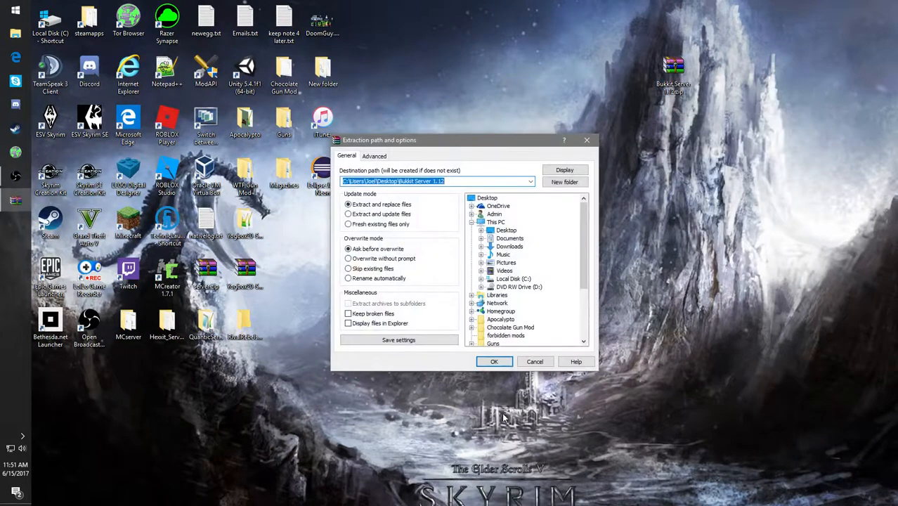
pyautogui.click(494, 362)
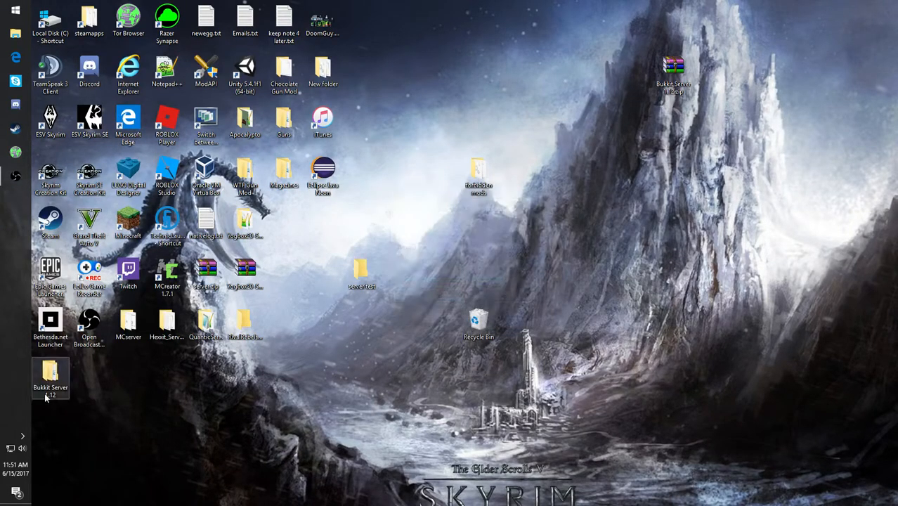
pyautogui.moveTo(48, 387); pyautogui.dragTo(708, 176)
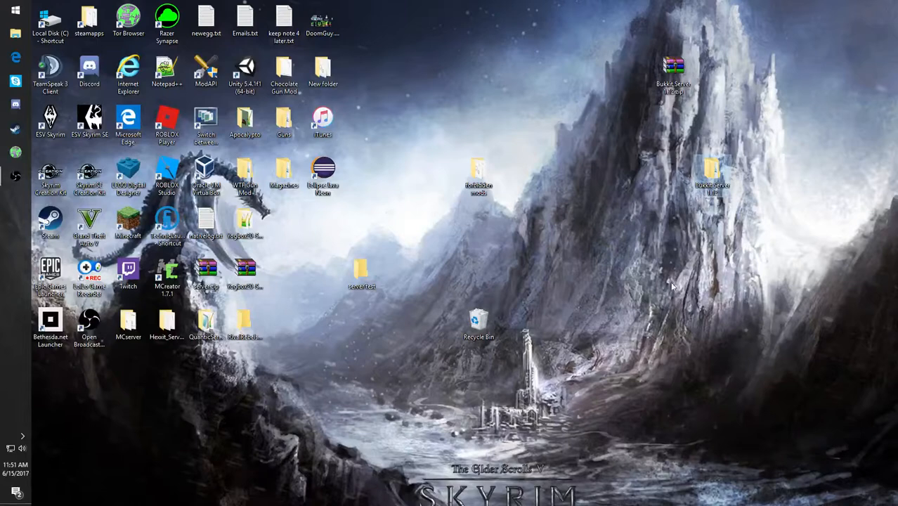
# - Open the inner Bukkit Server 1.12 folder and read through READ ME.txt
pyautogui.doubleClick(711, 172)
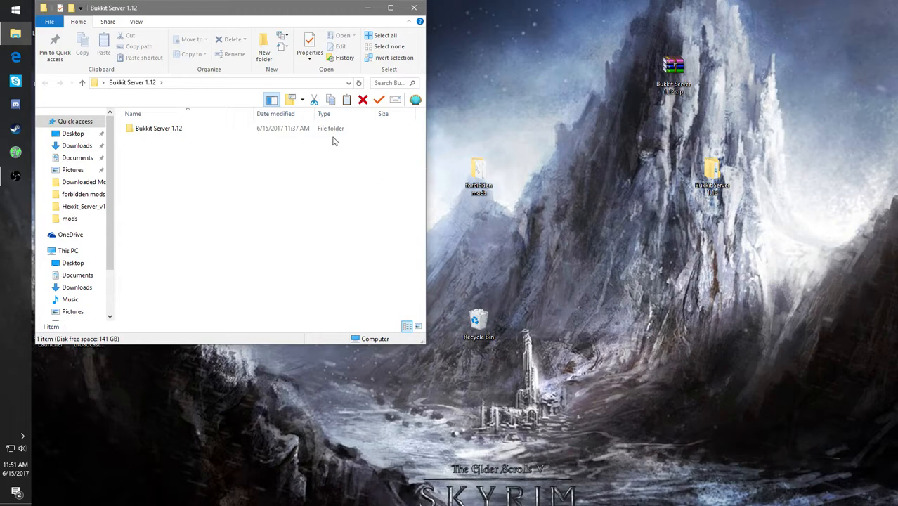
pyautogui.doubleClick(196, 129)
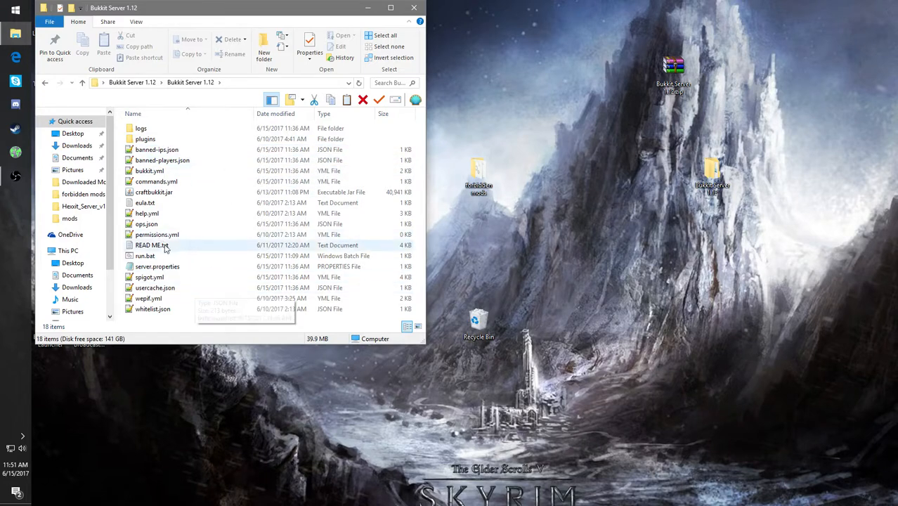
pyautogui.doubleClick(211, 246)
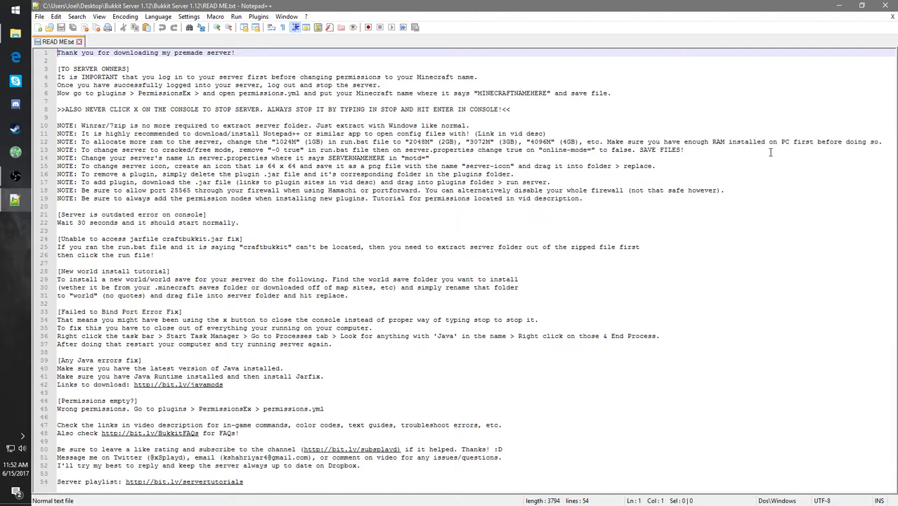
pyautogui.click(894, 4)
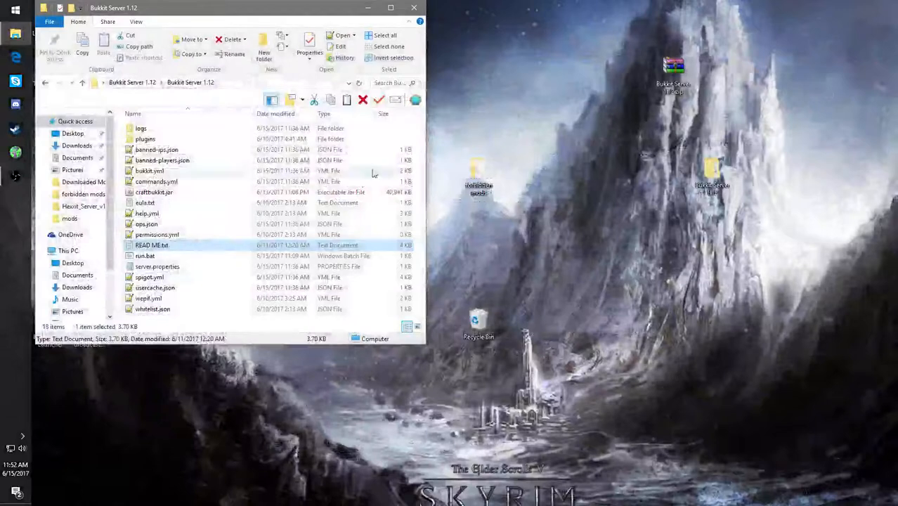
# - Check the agreement setting in eula.txt and close the text editor
pyautogui.doubleClick(169, 246)
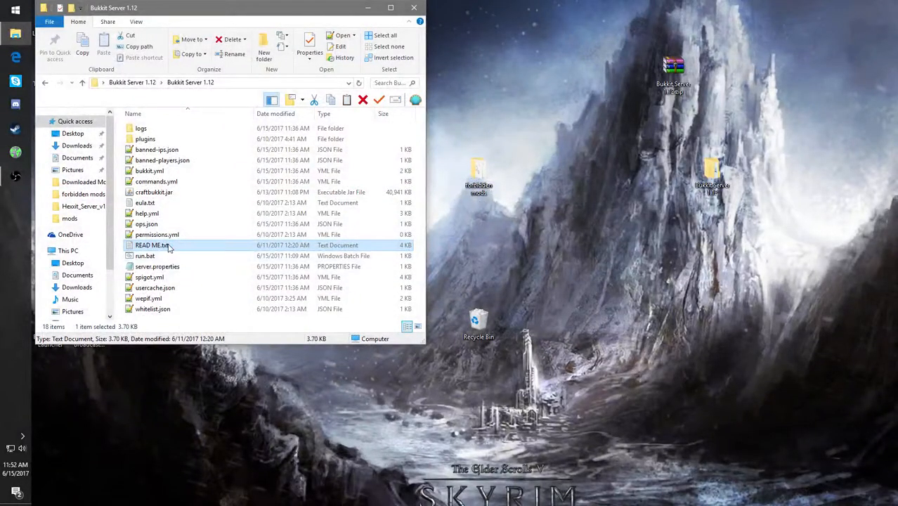
pyautogui.doubleClick(159, 203)
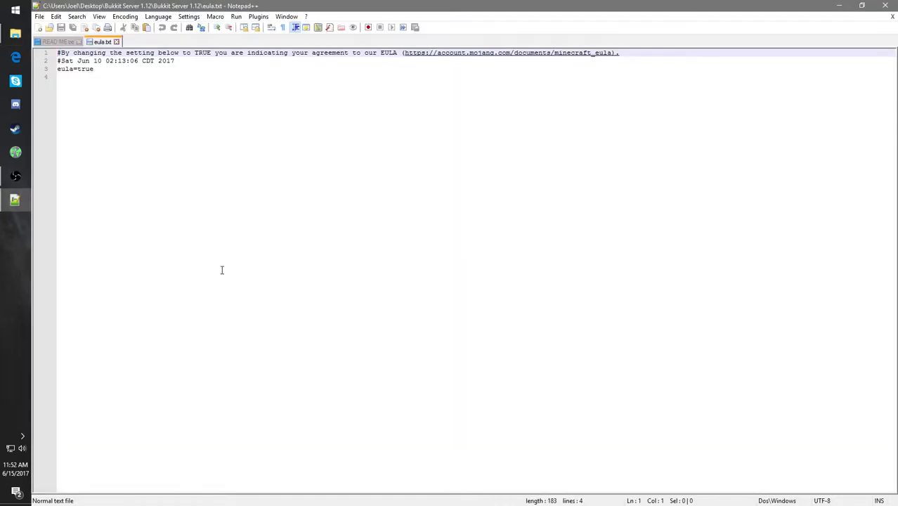
pyautogui.click(887, 6)
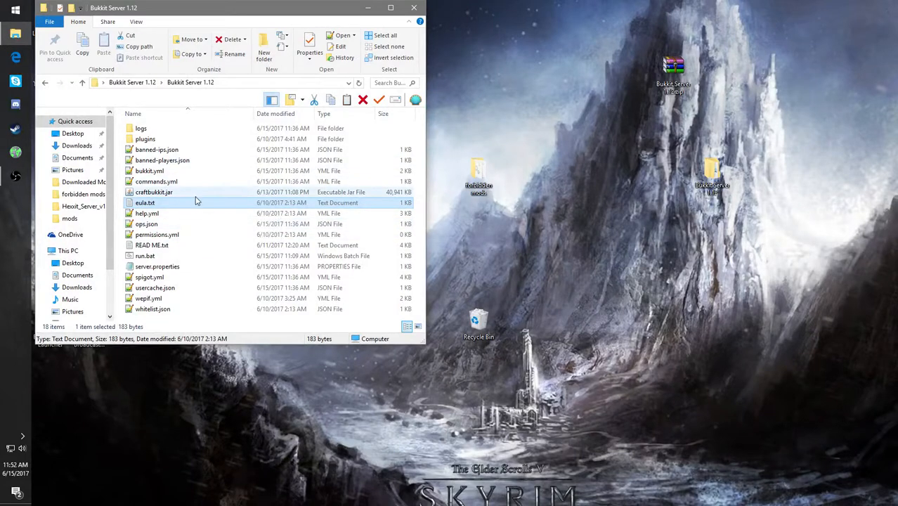
# - Open run.bat for editing in Notepad and replace the number in the java line's -Xmx1024M argument with 8
pyautogui.click(156, 256)
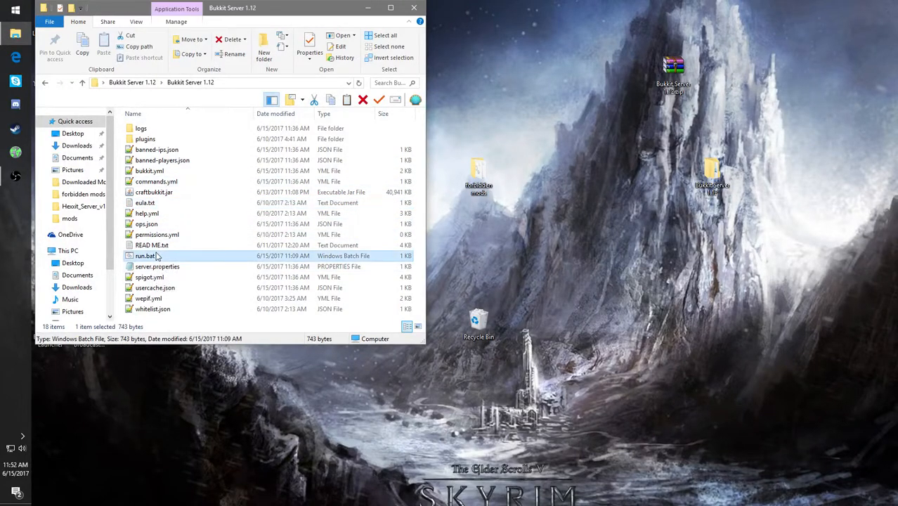
pyautogui.rightClick(157, 255)
pyautogui.click(165, 268)
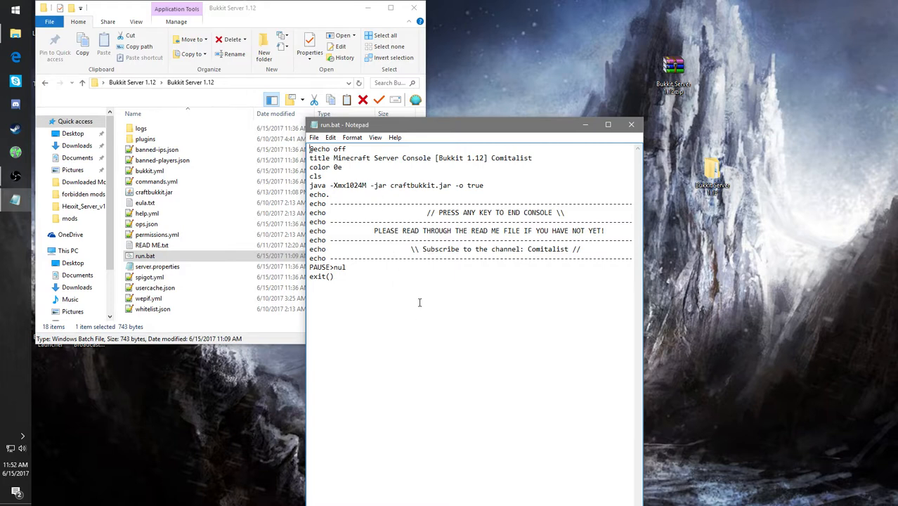
pyautogui.click(609, 125)
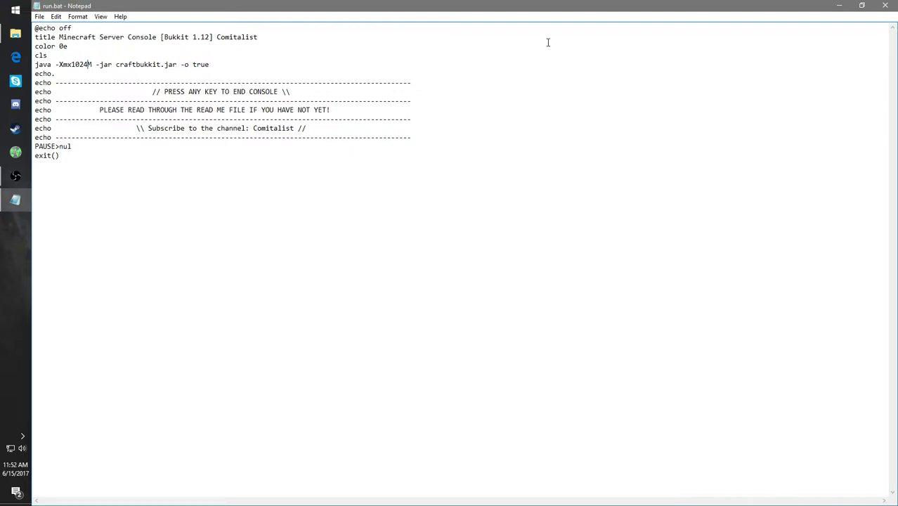
pyautogui.press('BackSpace')
pyautogui.press('BackSpace')
pyautogui.press('BackSpace')
pyautogui.press('BackSpace')
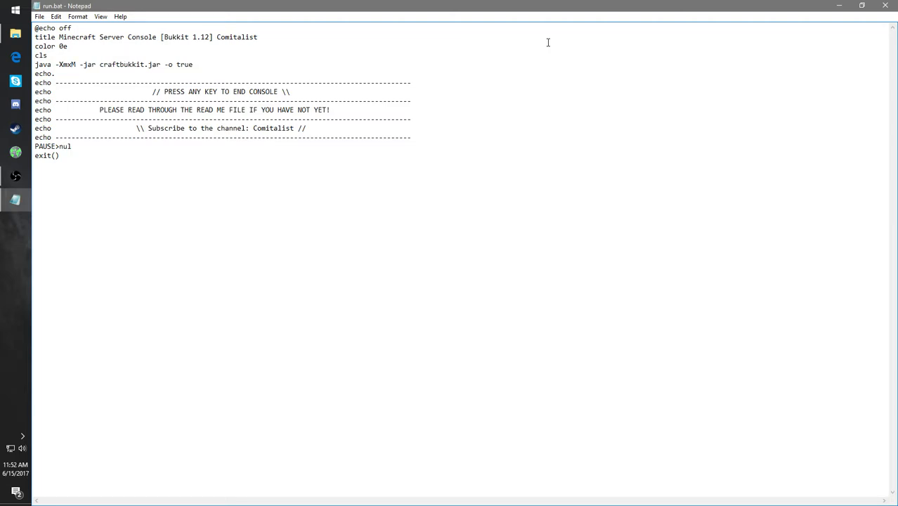
pyautogui.write('8')
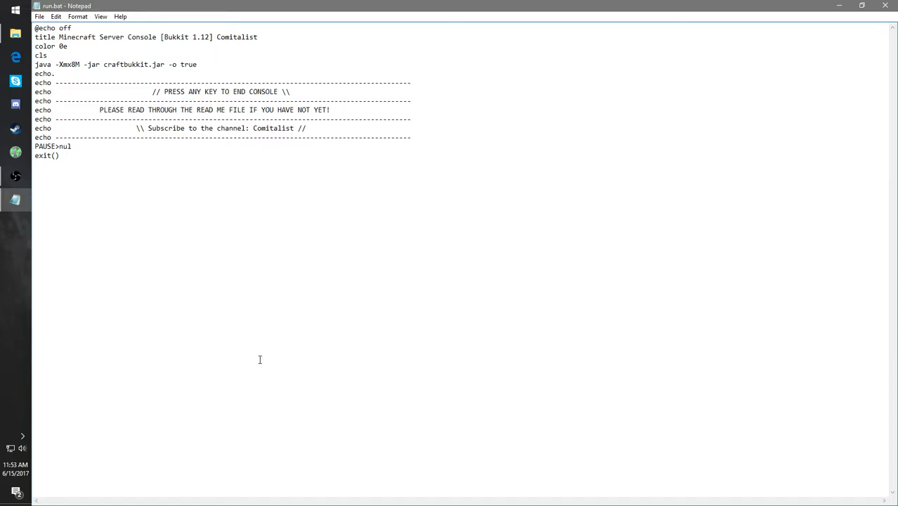
# - Switch to Edge, find Google's calculator, compute 8 × 1024, and close the browser
pyautogui.click(16, 57)
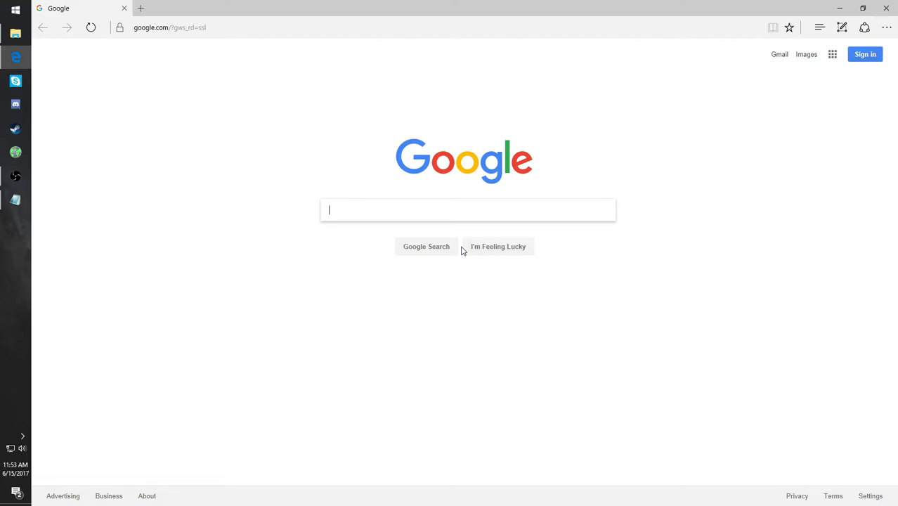
pyautogui.write('cal')
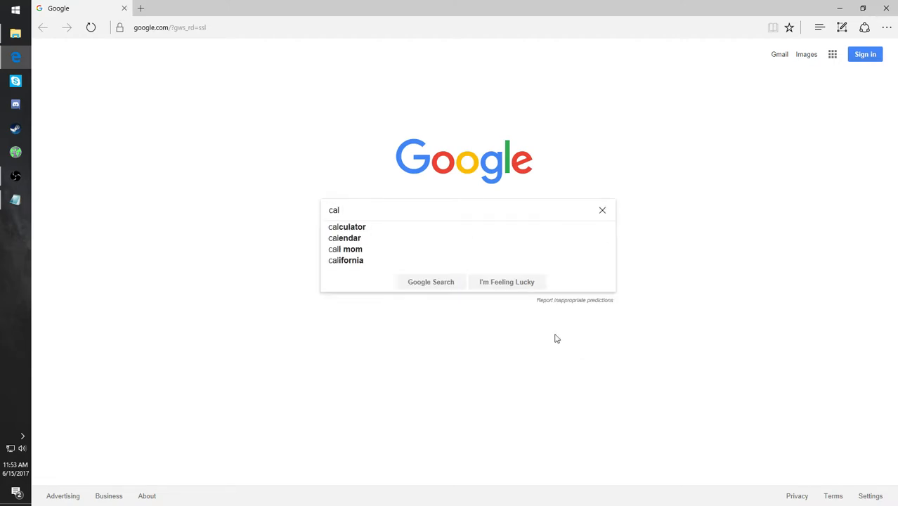
pyautogui.click(369, 227)
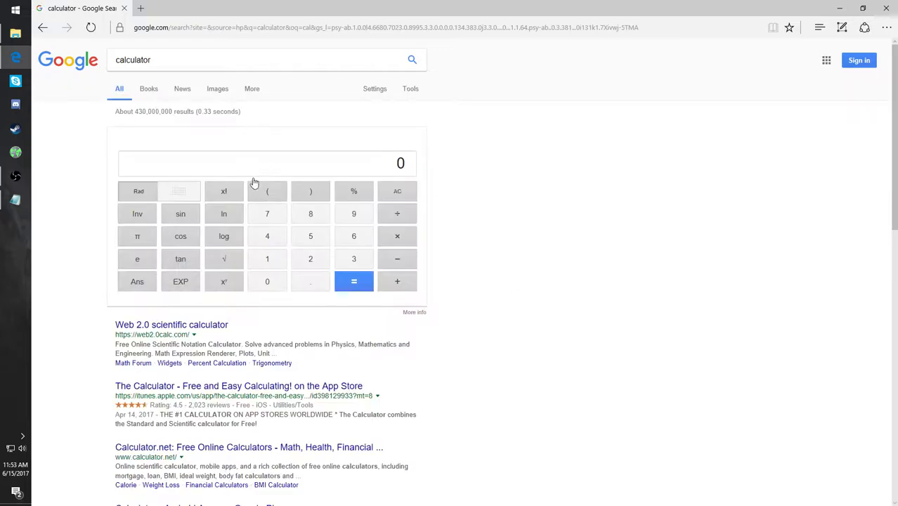
pyautogui.click(313, 215)
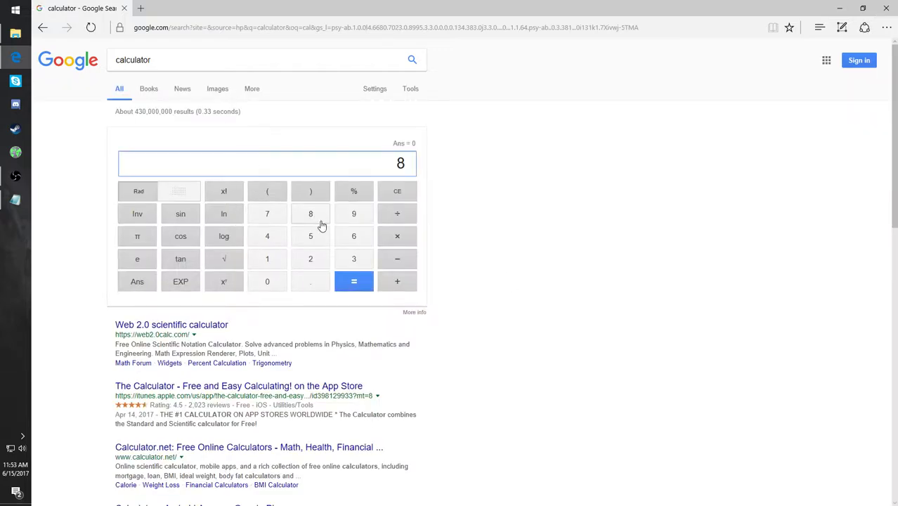
pyautogui.click(399, 237)
pyautogui.click(278, 257)
pyautogui.click(275, 282)
pyautogui.click(302, 266)
pyautogui.click(270, 237)
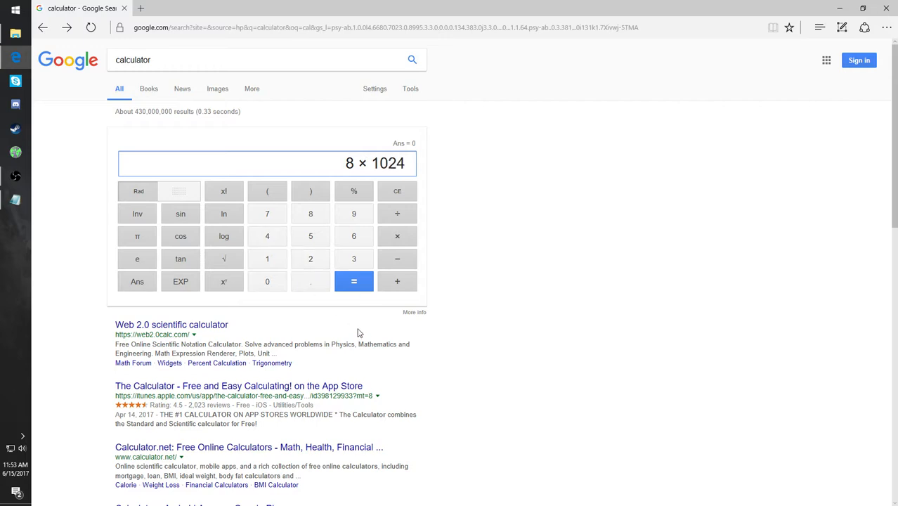
pyautogui.click(355, 286)
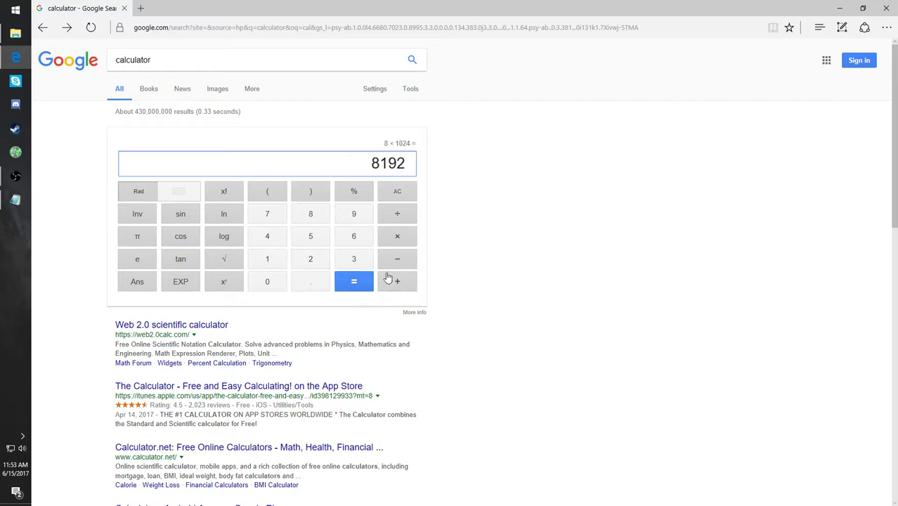
pyautogui.click(887, 8)
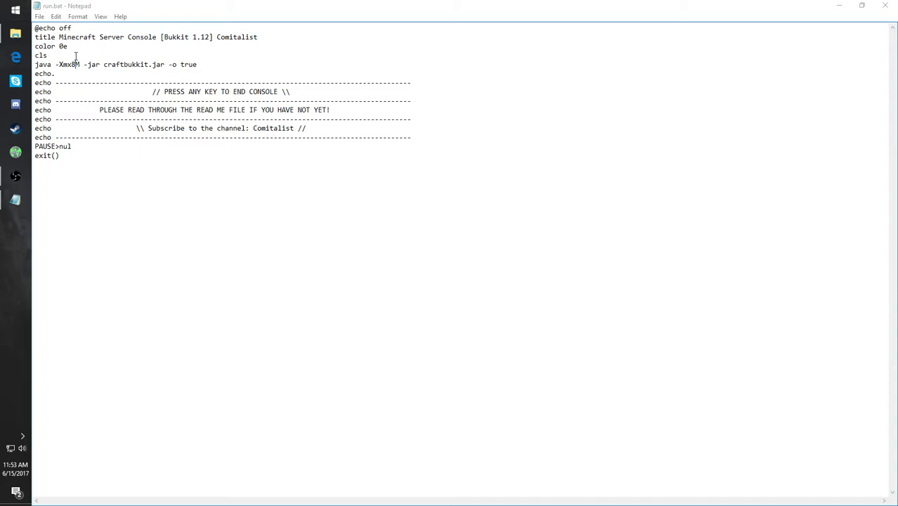
# - Complete the memory argument in run.bat's java line as -Xmx8192M
pyautogui.click(245, 84)
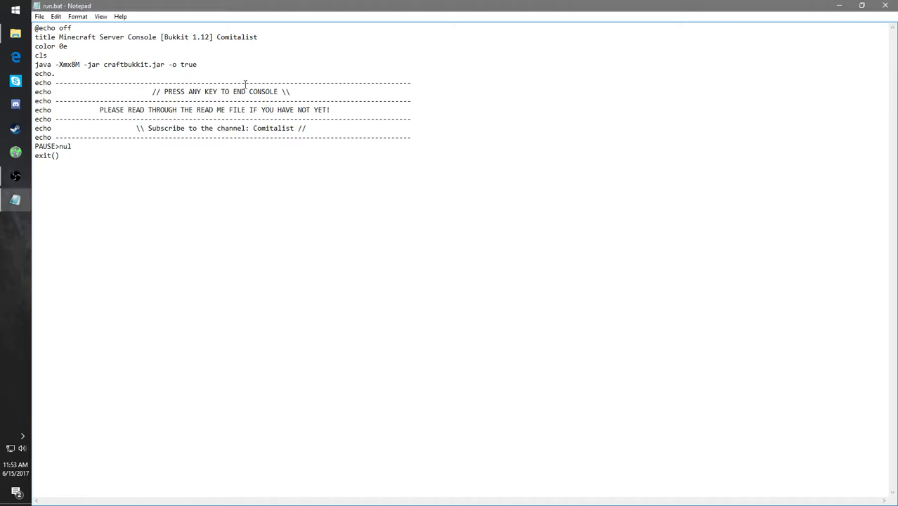
pyautogui.write('1')
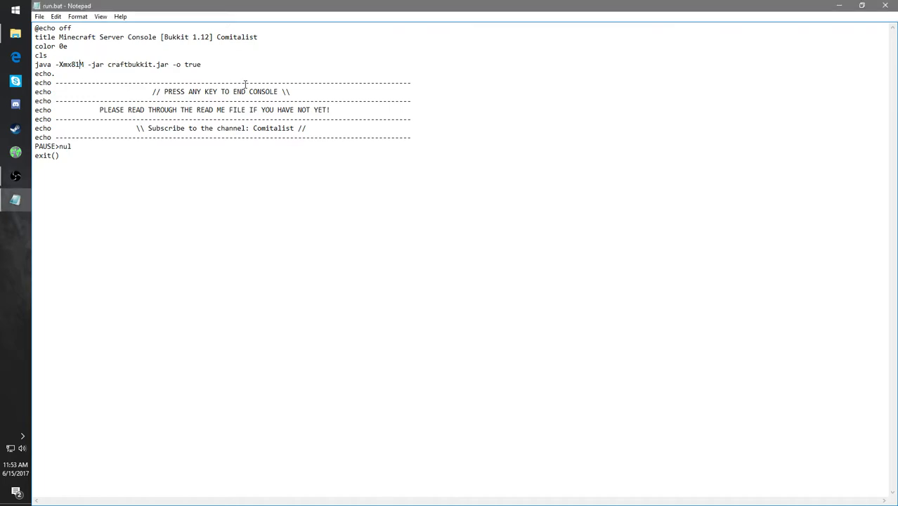
pyautogui.write('92')
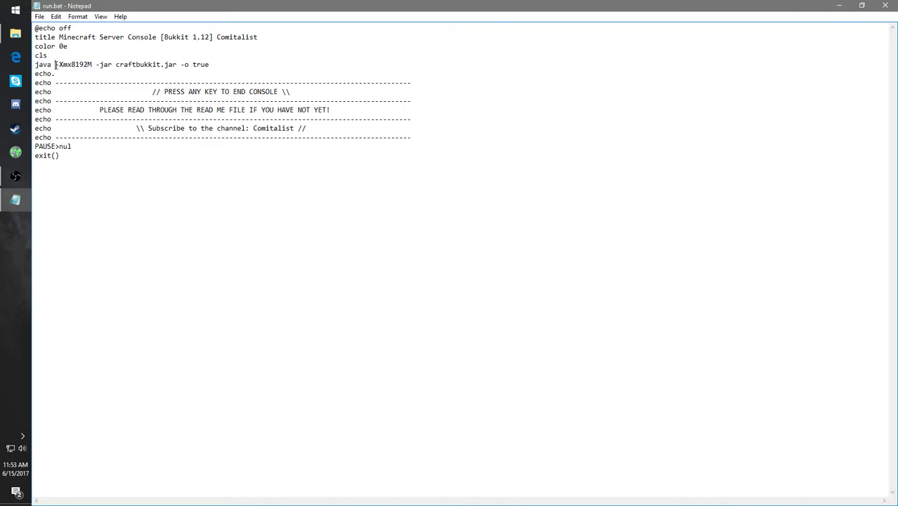
# - Insert the argument -Xms1024M before -Xmx8192M in run.bat's java line
pyautogui.write('-')
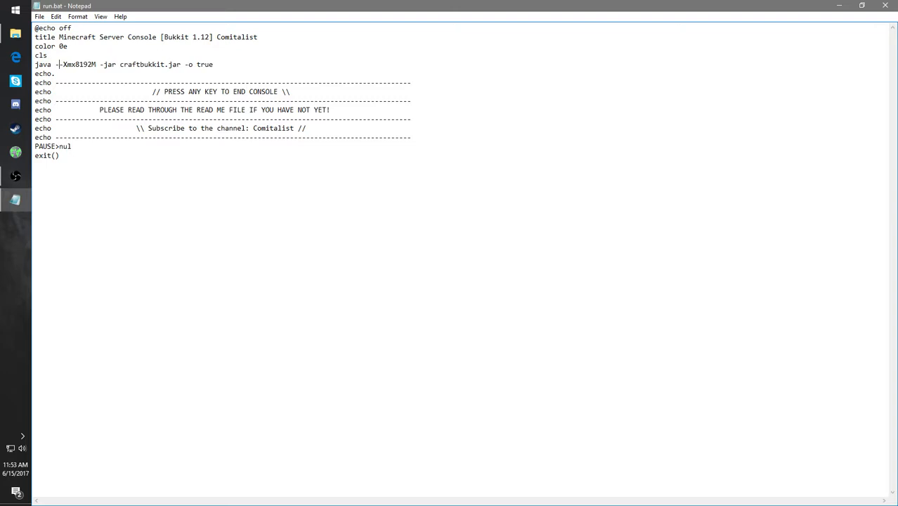
pyautogui.write('Xms')
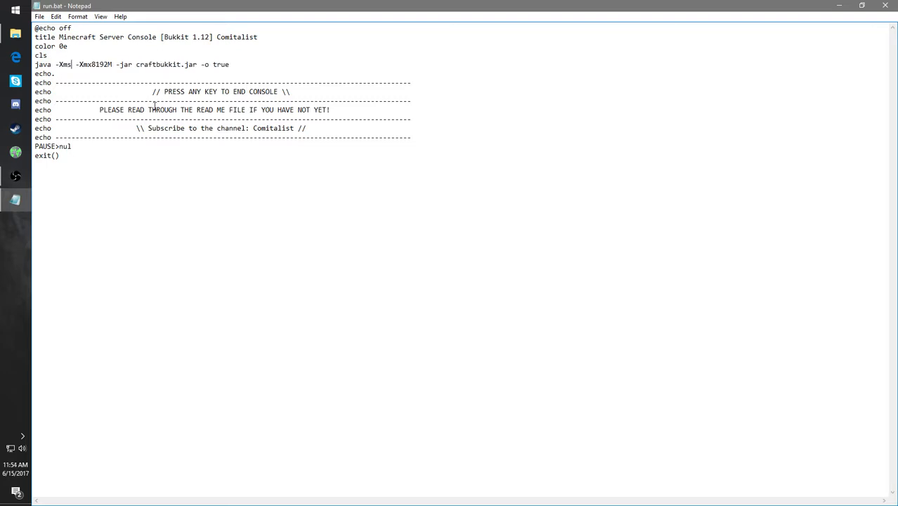
pyautogui.press('Left')
pyautogui.write('1024')
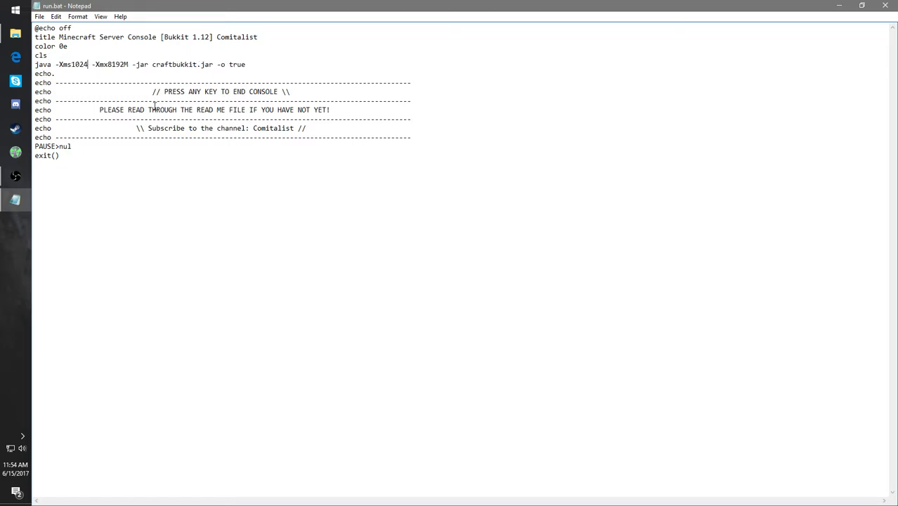
pyautogui.write('M')
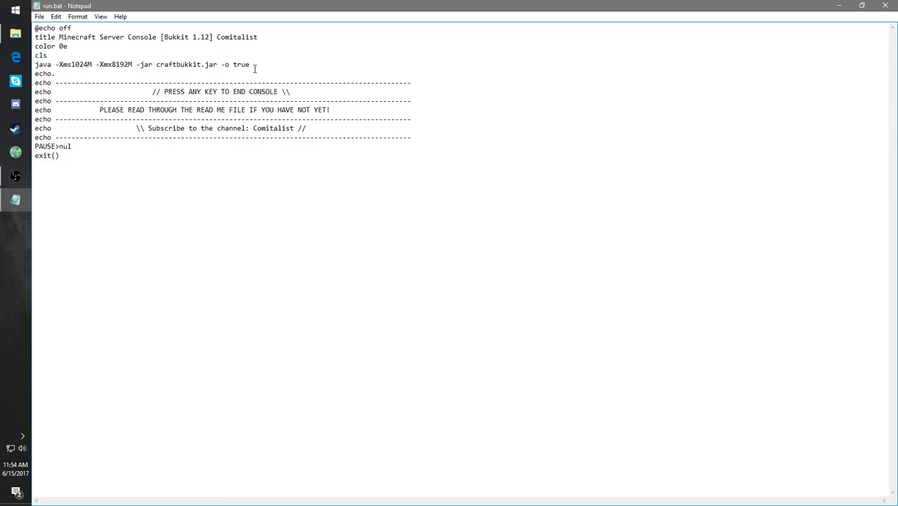
# - Remove the -Xms1024M argument from run.bat's java line
pyautogui.press('BackSpace')
pyautogui.press('BackSpace')
pyautogui.press('BackSpace')
pyautogui.press('BackSpace')
pyautogui.press('BackSpace')
pyautogui.press('BackSpace')
pyautogui.press('BackSpace')
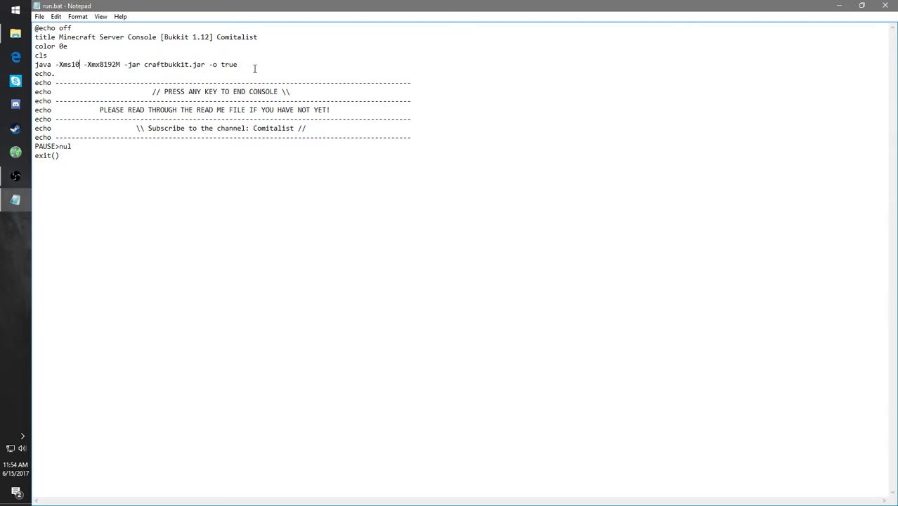
pyautogui.press('BackSpace')
pyautogui.press('BackSpace')
pyautogui.press('BackSpace')
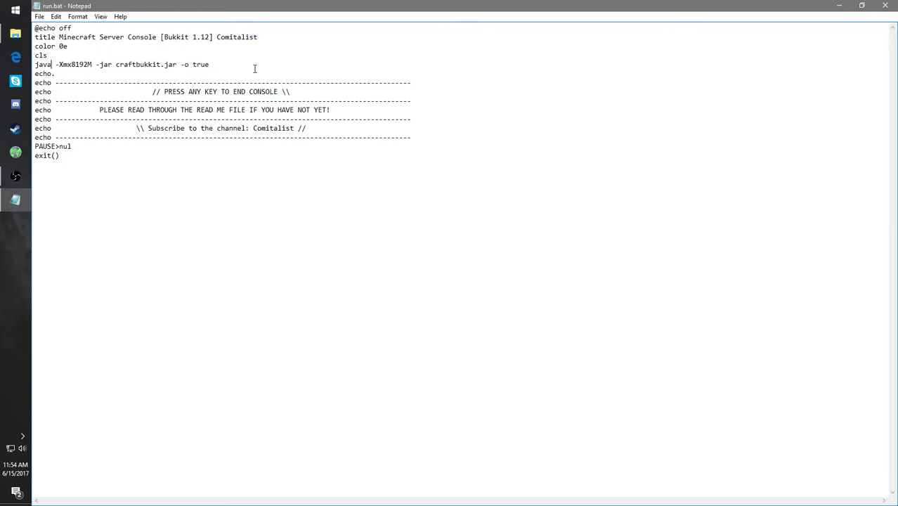
# - Save run.bat and close the text editor
pyautogui.click(221, 62)
pyautogui.moveTo(222, 63); pyautogui.dragTo(180, 64)
pyautogui.click(267, 66)
pyautogui.click(39, 17)
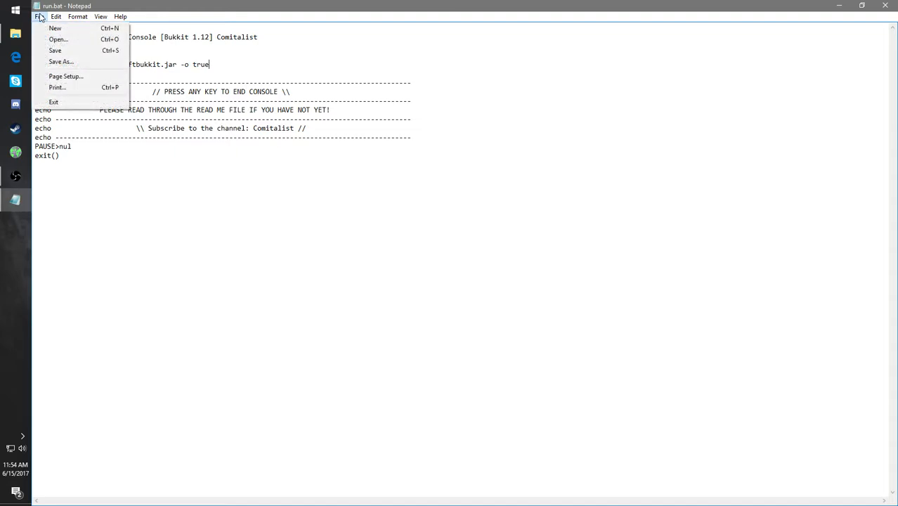
pyautogui.click(57, 50)
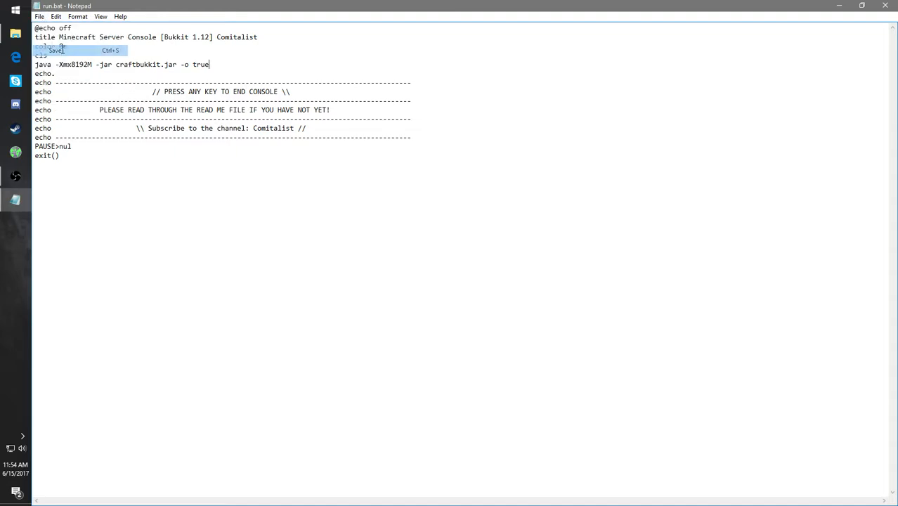
pyautogui.click(884, 6)
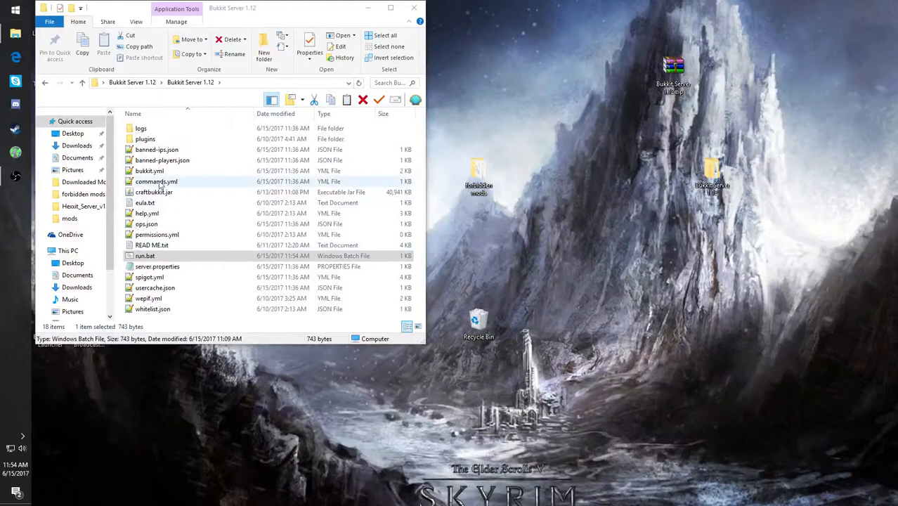
# - Start the server with run.bat and move its console window clear of the folder's file list
pyautogui.click(148, 260)
pyautogui.doubleClick(148, 259)
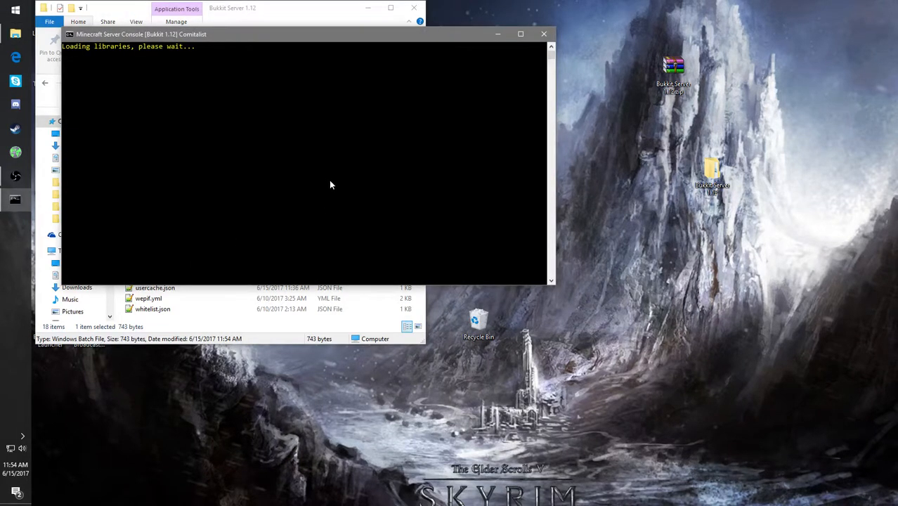
pyautogui.moveTo(330, 38); pyautogui.dragTo(685, 179)
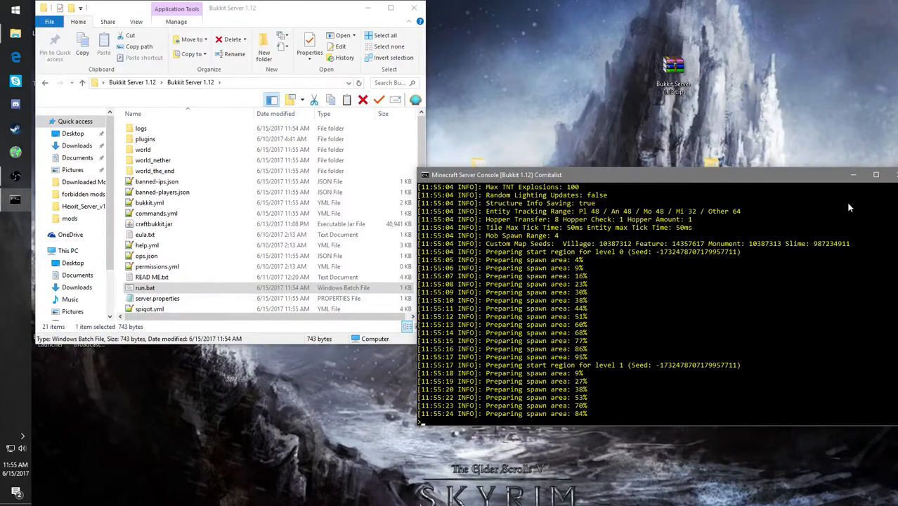
pyautogui.moveTo(802, 174); pyautogui.dragTo(718, 177)
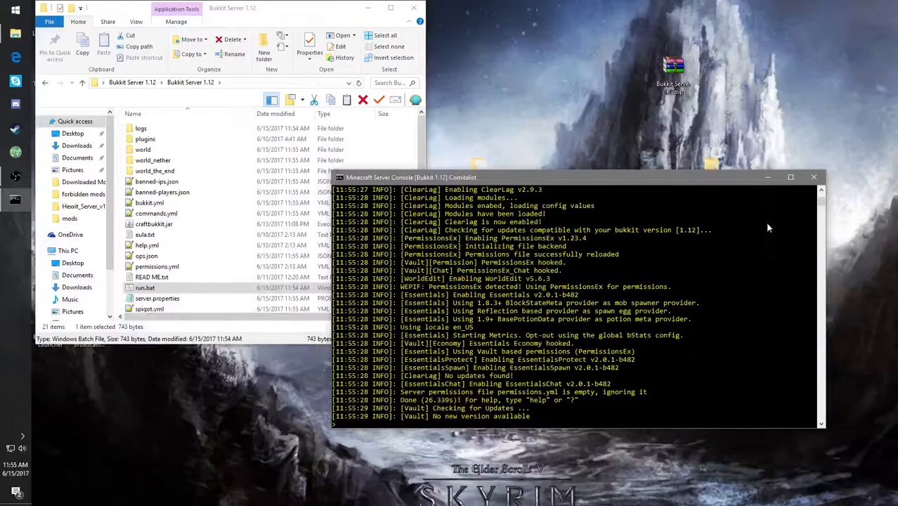
# - Minimize the server console and folder windows, and launch Minecraft 1.12 in a maximized window
pyautogui.click(776, 179)
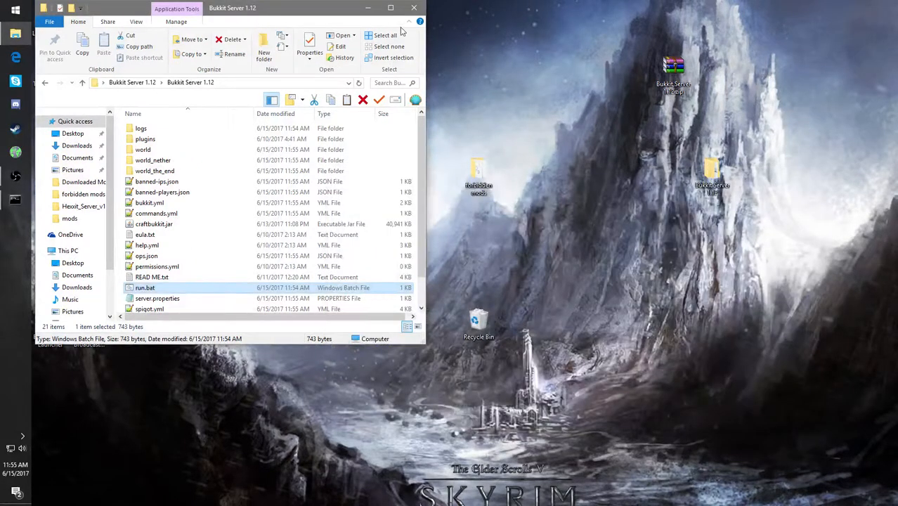
pyautogui.click(365, 8)
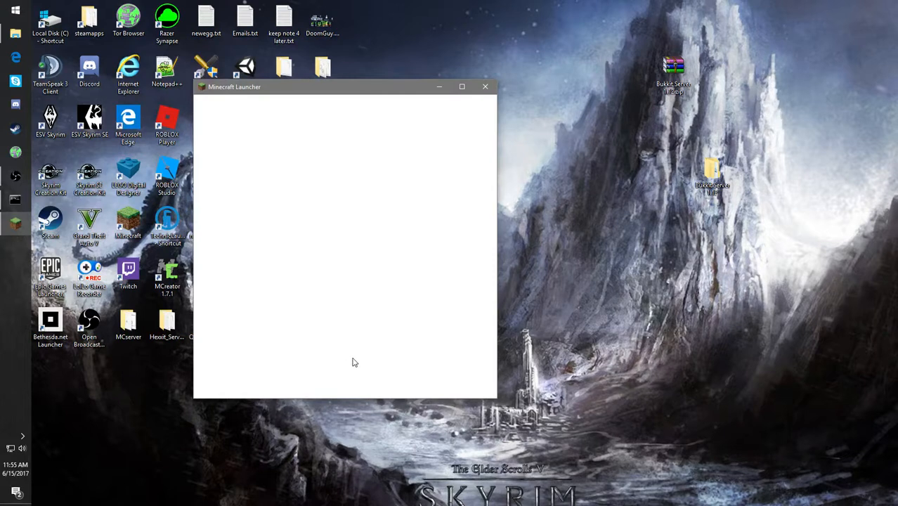
pyautogui.click(385, 369)
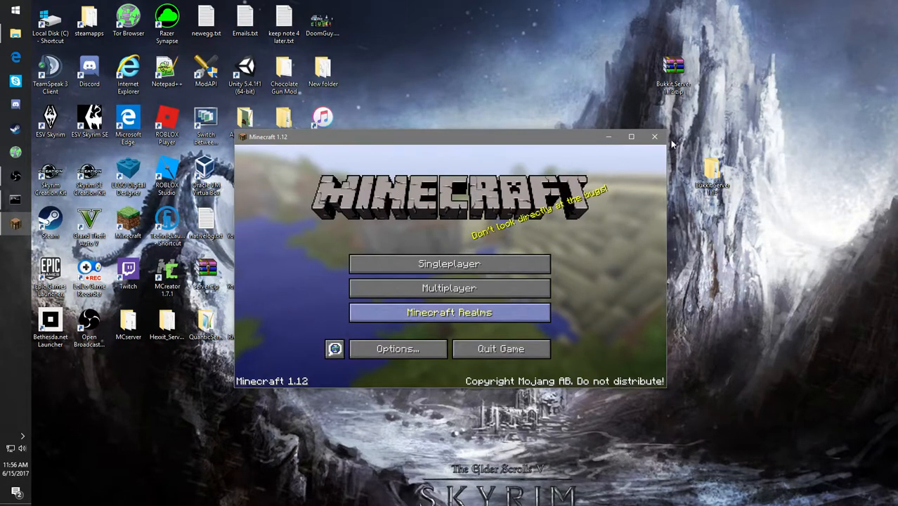
pyautogui.click(625, 141)
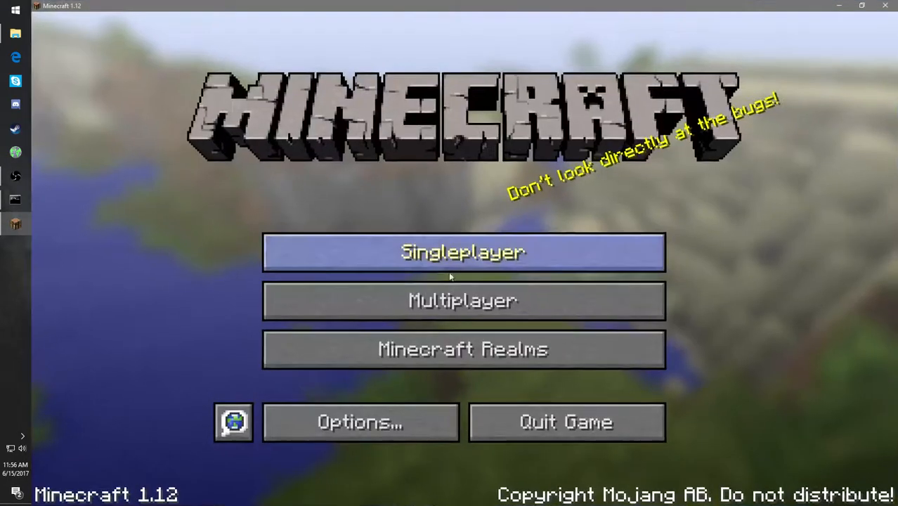
# - Refresh the multiplayer server list, join the first server, [SERVERNAMEHERE] 1.12, and walk around in its world
pyautogui.click(456, 298)
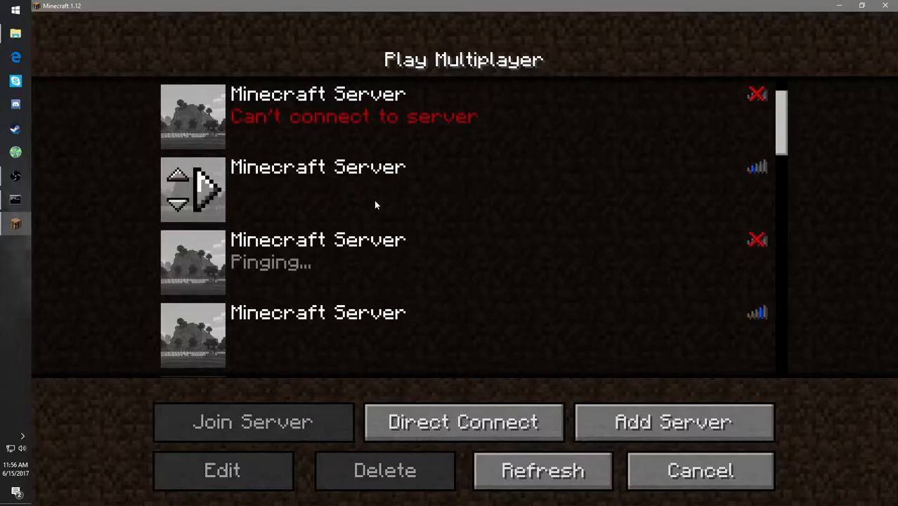
pyautogui.scroll(-3, 374, 202)
pyautogui.scroll(3, 411, 220)
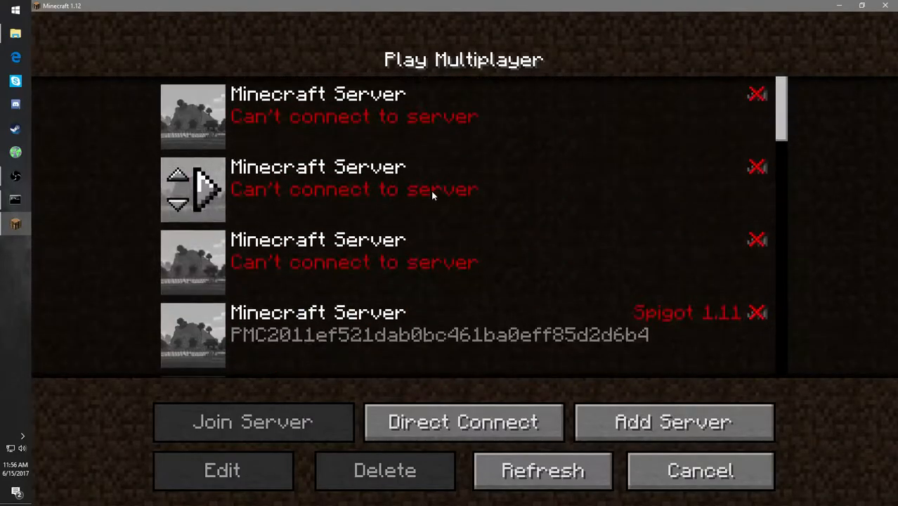
pyautogui.click(542, 470)
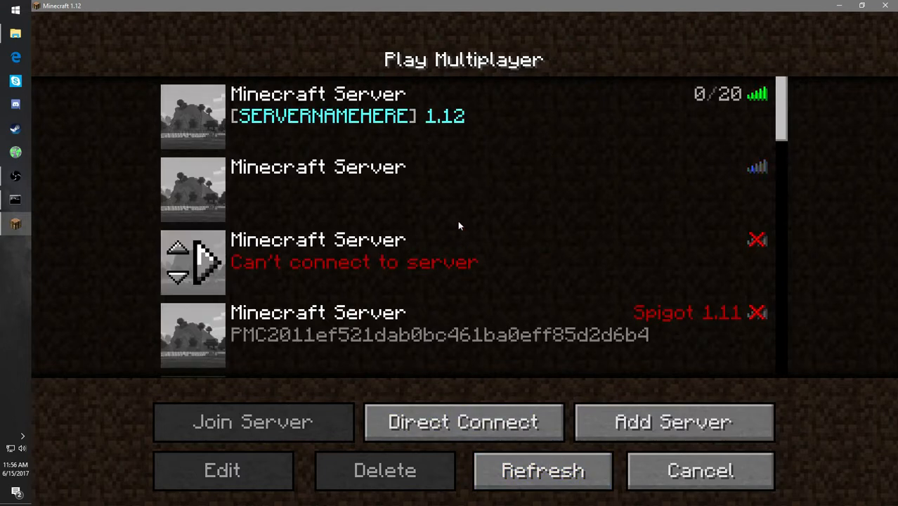
pyautogui.click(211, 114)
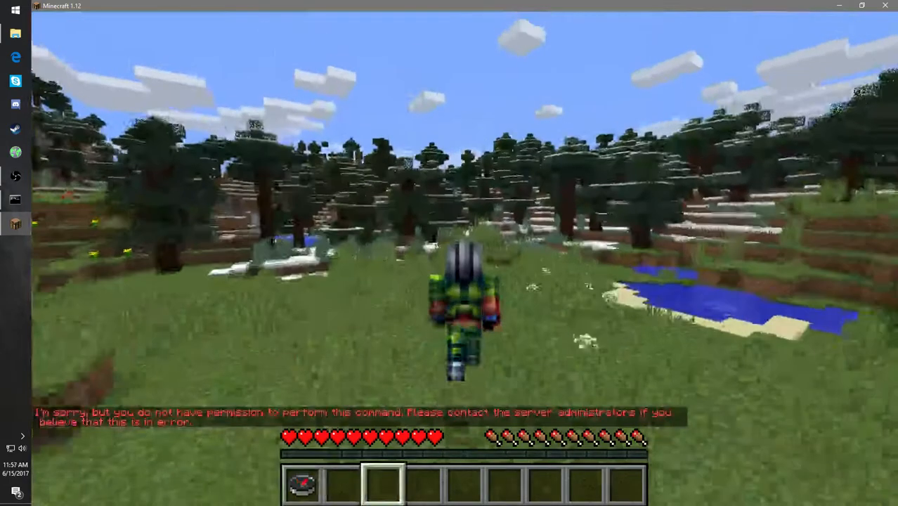
pyautogui.press('w')
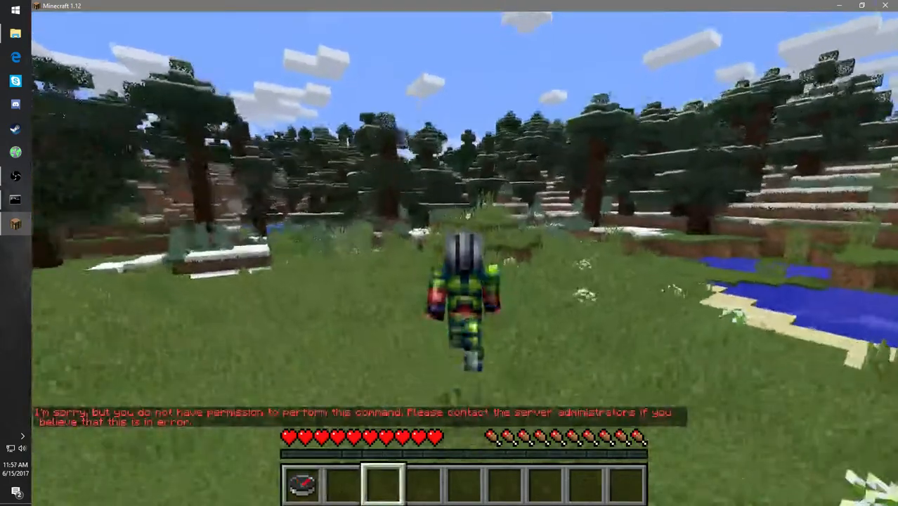
# - Switch from the game to the server console and run the seed command
pyautogui.hotkey('alt', 'Tab')
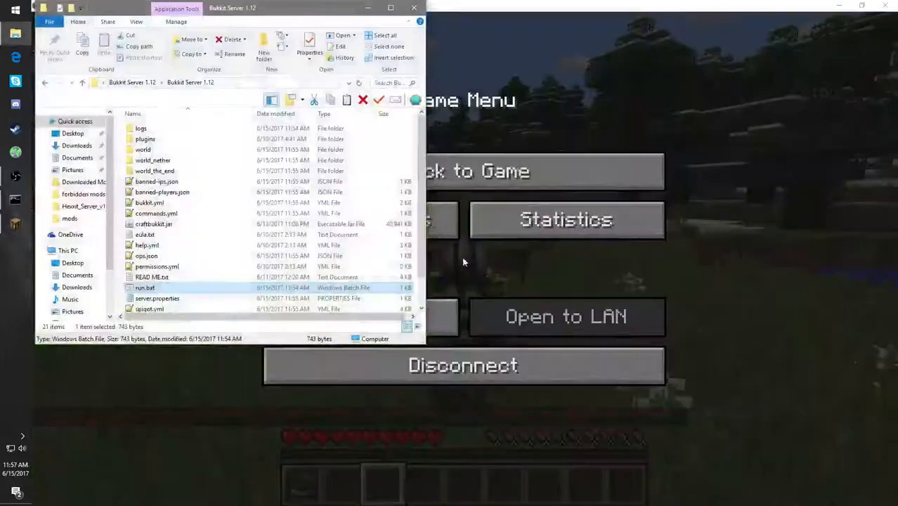
pyautogui.click(16, 200)
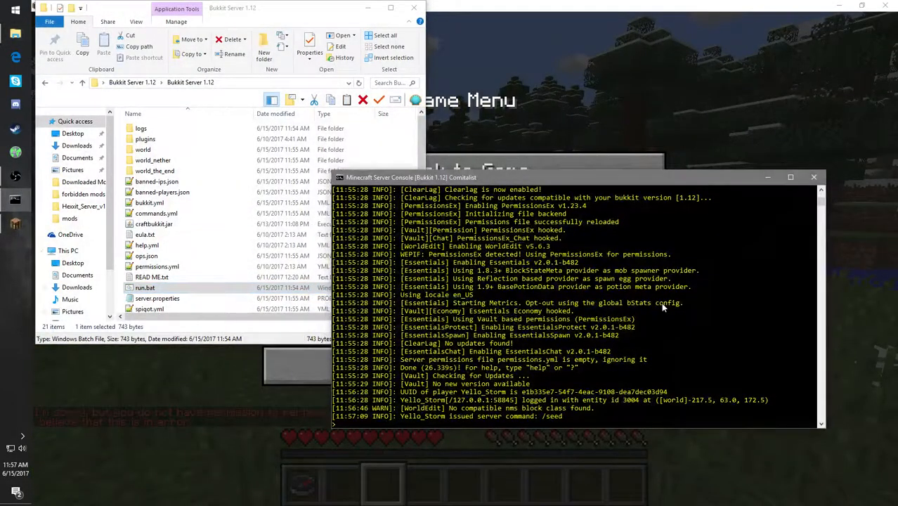
pyautogui.write('seed')
pyautogui.press('Return')
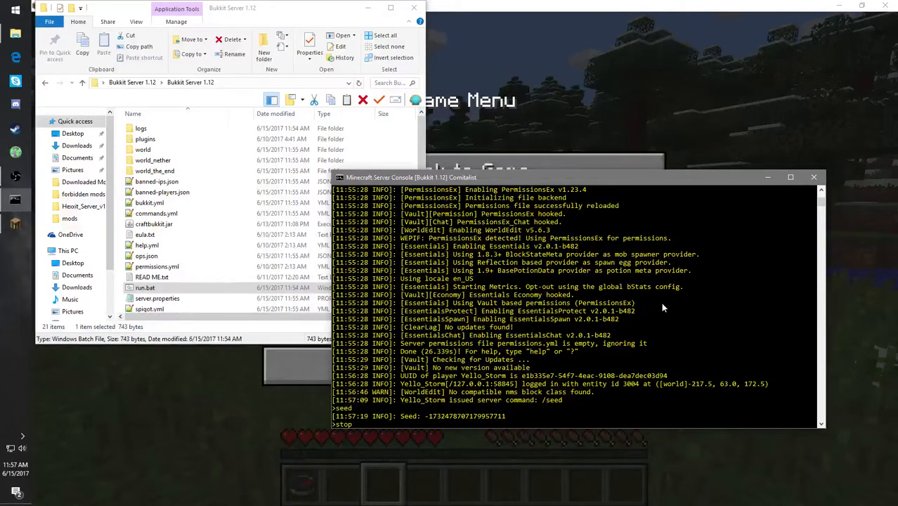
# - Shut down the server with the stop command and close the console and Minecraft
pyautogui.press('Return')
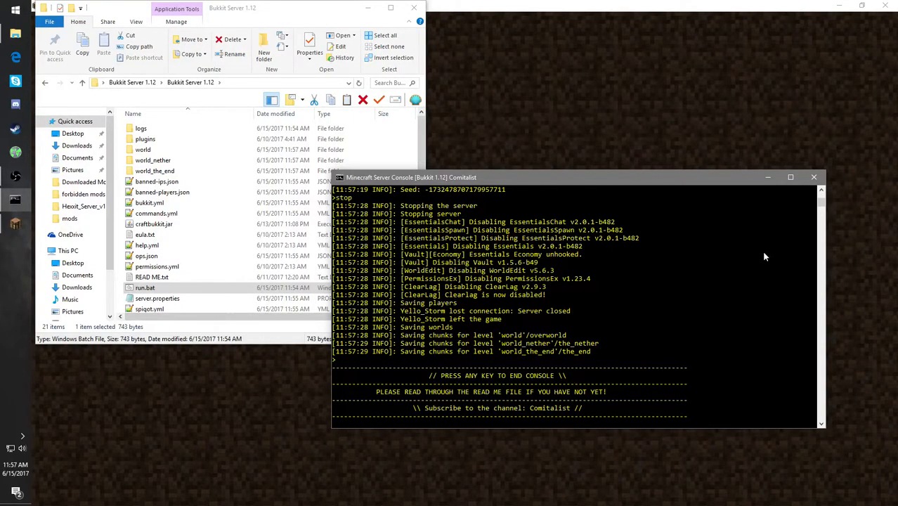
pyautogui.click(813, 177)
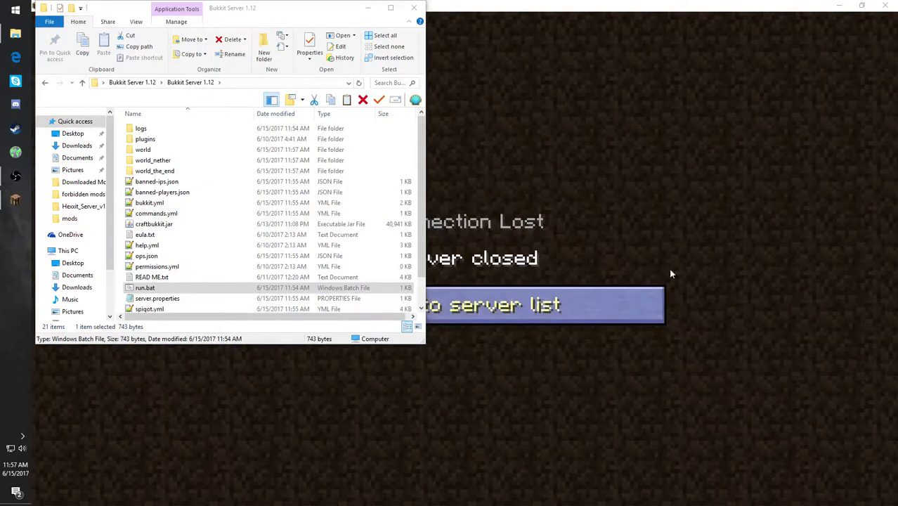
pyautogui.click(884, 6)
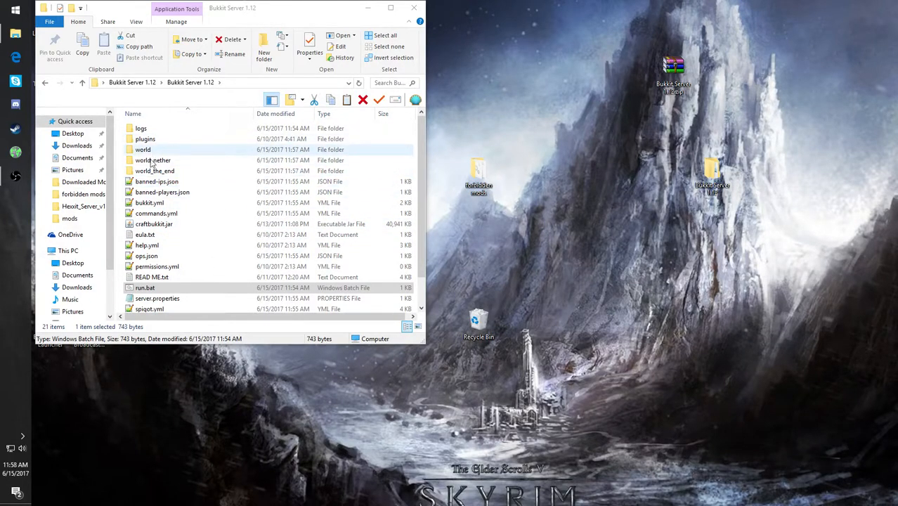
# - Open server.properties in Notepad and examine its world, port, game mode, compression, NPC and whitelist settings
pyautogui.scroll(-2, 197, 234)
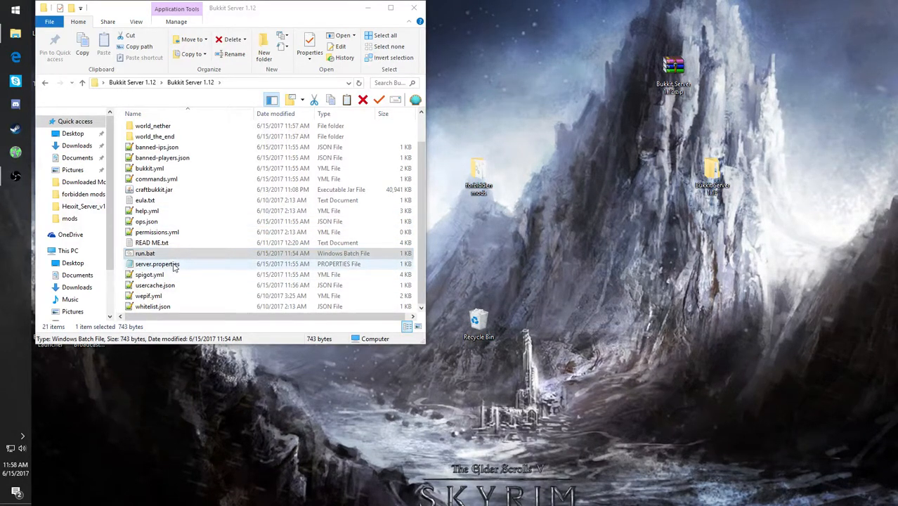
pyautogui.doubleClick(173, 265)
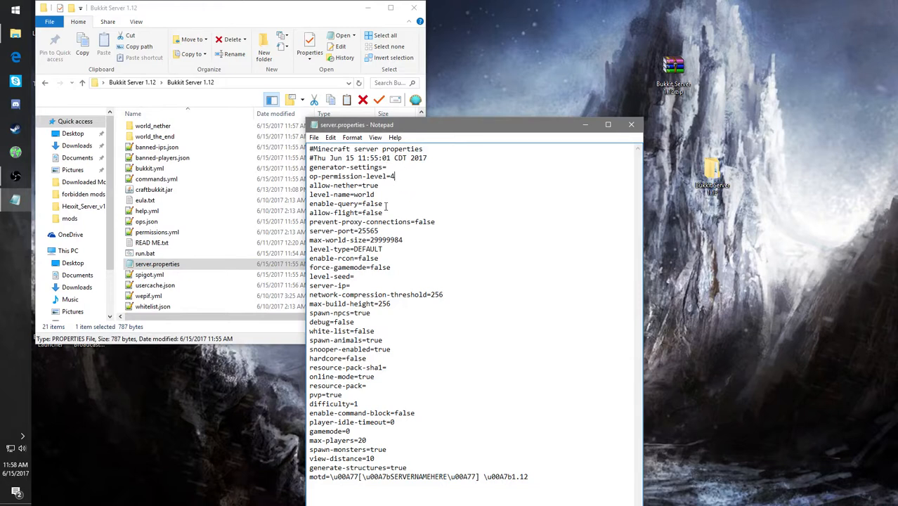
pyautogui.click(391, 186)
pyautogui.click(386, 196)
pyautogui.click(444, 222)
pyautogui.click(404, 232)
pyautogui.click(404, 255)
pyautogui.doubleClick(404, 251)
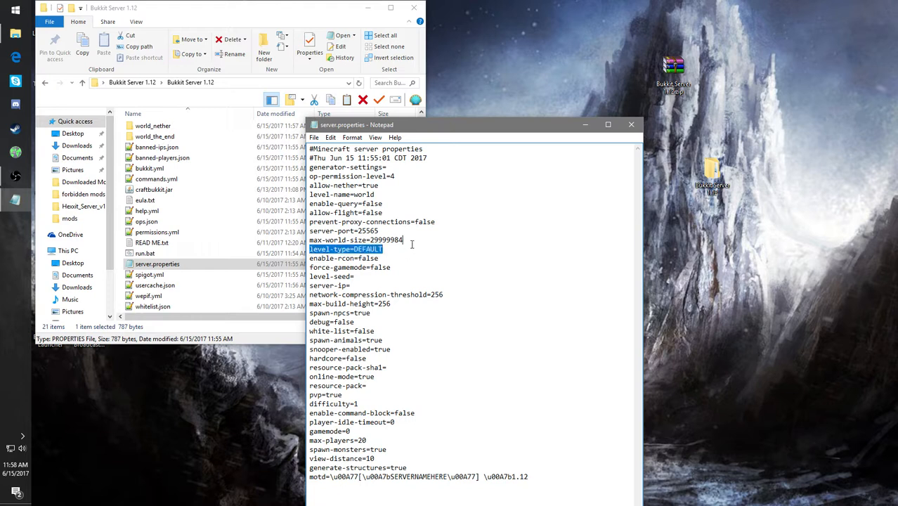
pyautogui.click(406, 251)
pyautogui.click(398, 267)
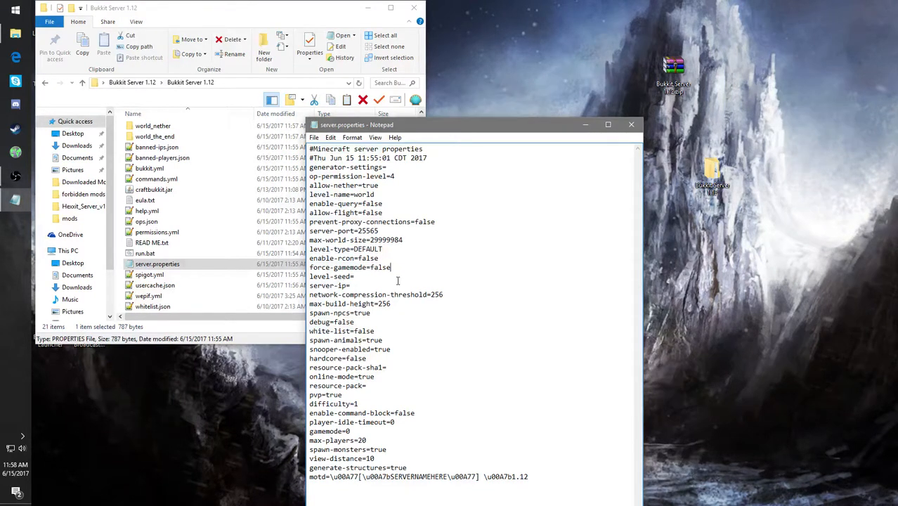
pyautogui.click(451, 295)
pyautogui.click(457, 295)
pyautogui.click(412, 314)
pyautogui.click(419, 330)
# - Set max-players to 100 in server.properties and review the view-distance line
pyautogui.click(375, 439)
pyautogui.press('BackSpace')
pyautogui.write('10')
pyautogui.click(406, 458)
pyautogui.moveTo(391, 458); pyautogui.dragTo(398, 464)
pyautogui.click(429, 459)
pyautogui.click(422, 464)
# - Replace the SERVERNAMEHERE placeholder in the motd line of server.properties with COMITALIST OFFICIAL SERVER
pyautogui.click(420, 457)
pyautogui.press('BackSpace')
pyautogui.press('BackSpace')
pyautogui.press('BackSpace')
pyautogui.press('BackSpace')
pyautogui.press('BackSpace')
pyautogui.press('BackSpace')
pyautogui.press('BackSpace')
pyautogui.press('BackSpace')
pyautogui.press('BackSpace')
pyautogui.press('BackSpace')
pyautogui.press('BackSpace')
pyautogui.press('BackSpace')
pyautogui.press('BackSpace')
pyautogui.press('BackSpace')
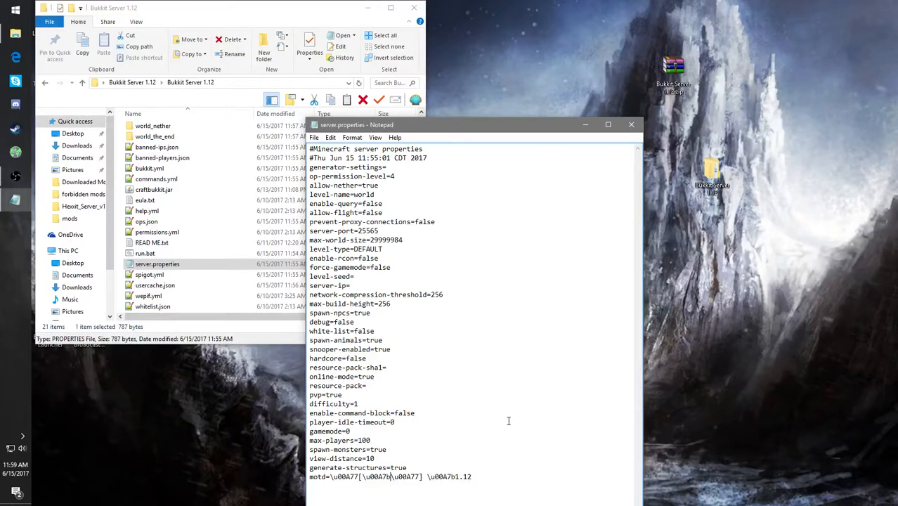
pyautogui.write('Co')
pyautogui.press('BackSpace')
pyautogui.write('OMITAL')
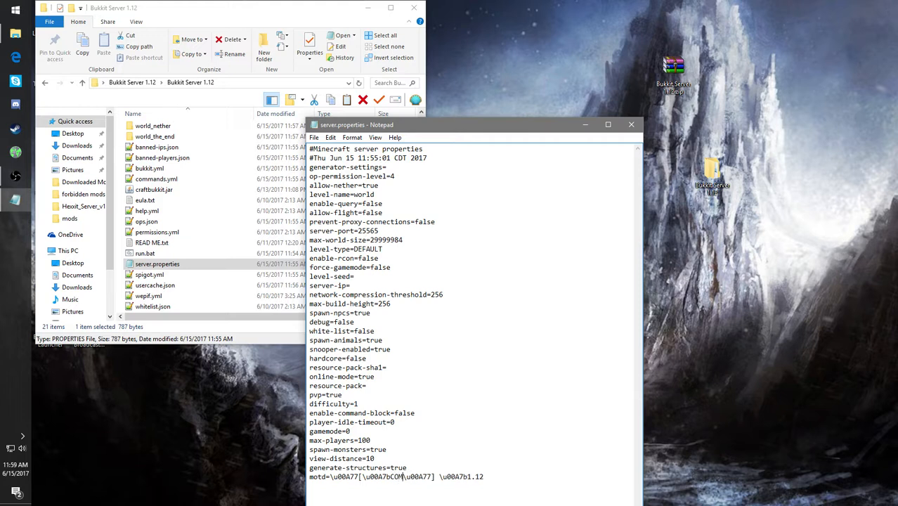
pyautogui.write('IST ')
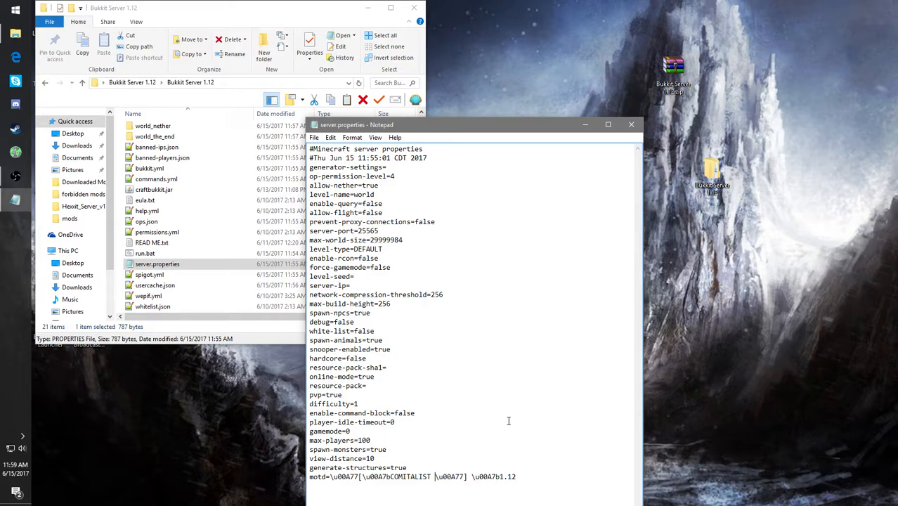
pyautogui.write('OFFICIA')
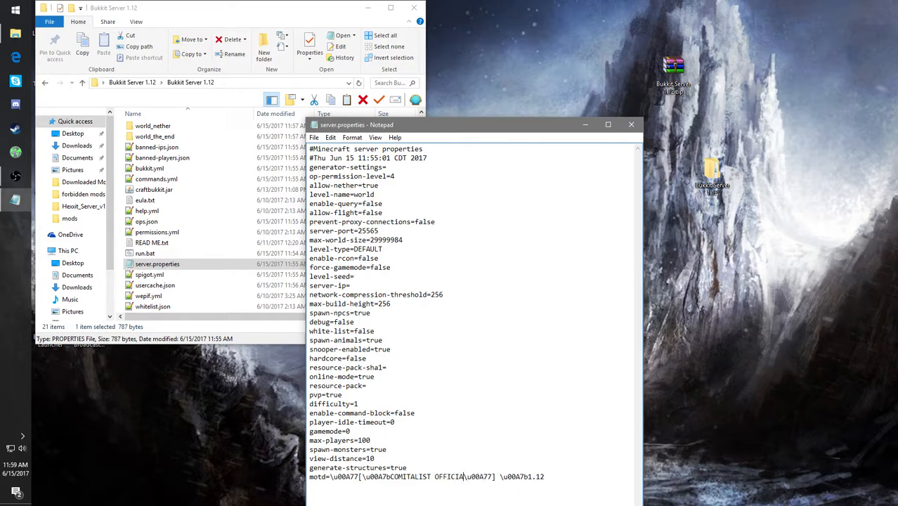
pyautogui.write('L Ser')
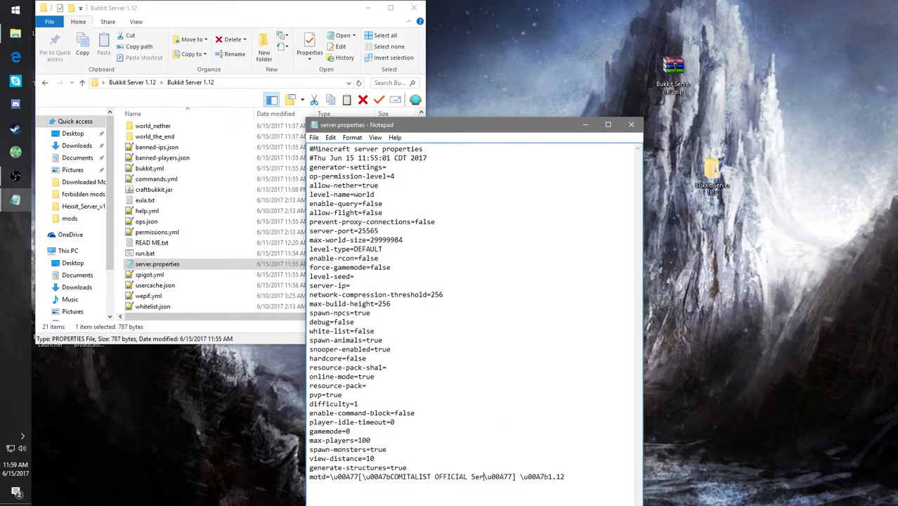
pyautogui.press('BackSpace')
pyautogui.press('BackSpace')
pyautogui.write('ERVER')
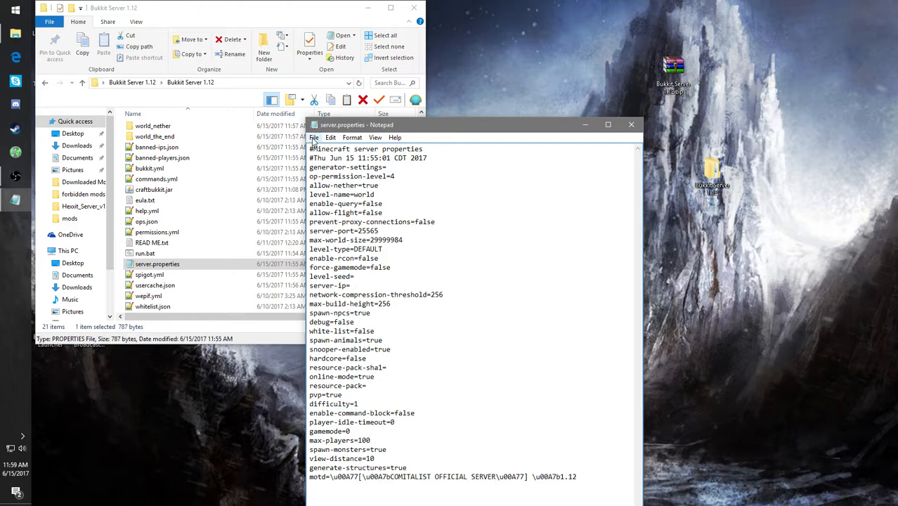
# - Save the edited server.properties file and close Notepad
pyautogui.click(314, 138)
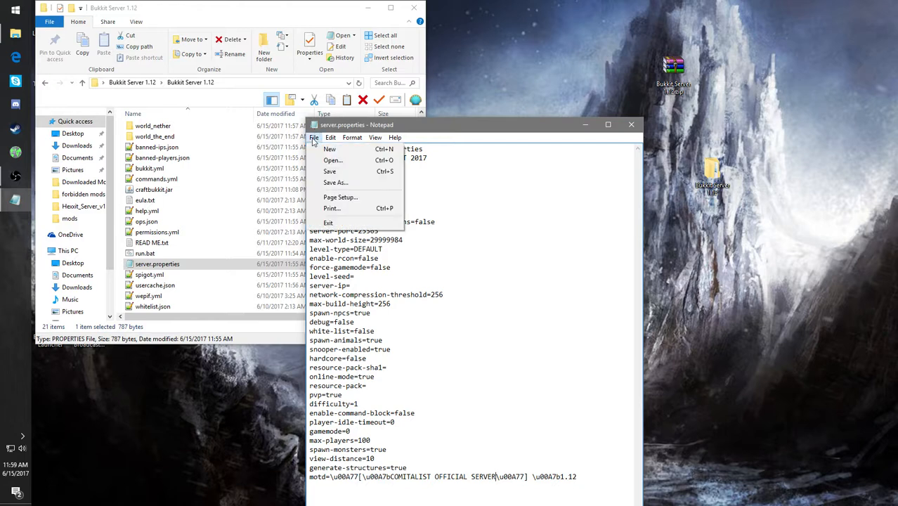
pyautogui.click(337, 171)
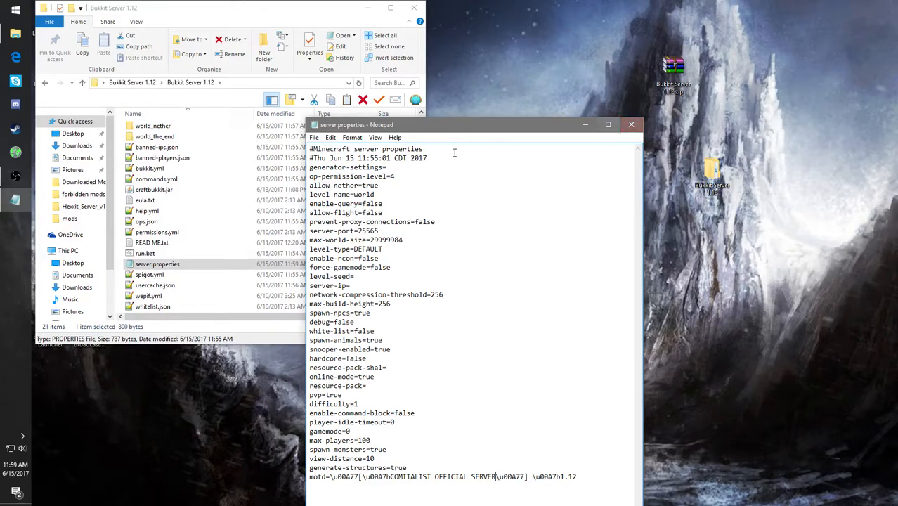
pyautogui.click(627, 125)
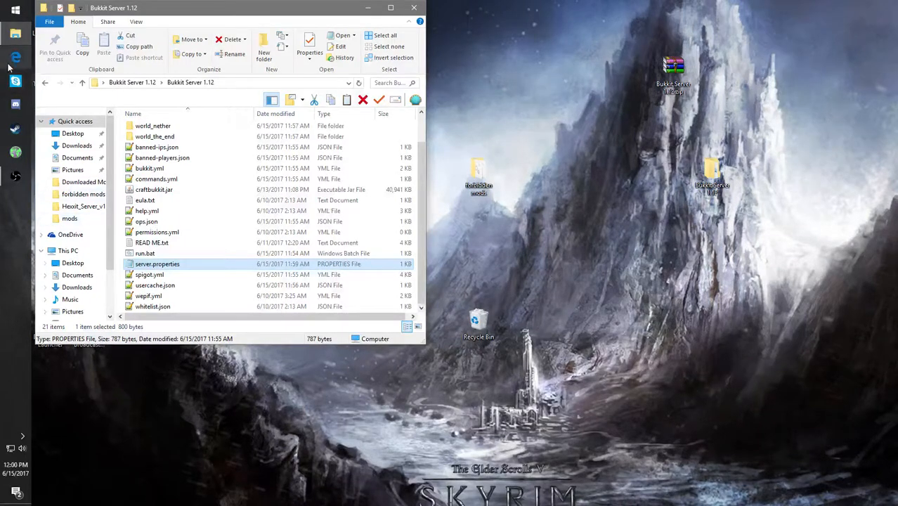
pyautogui.click(14, 57)
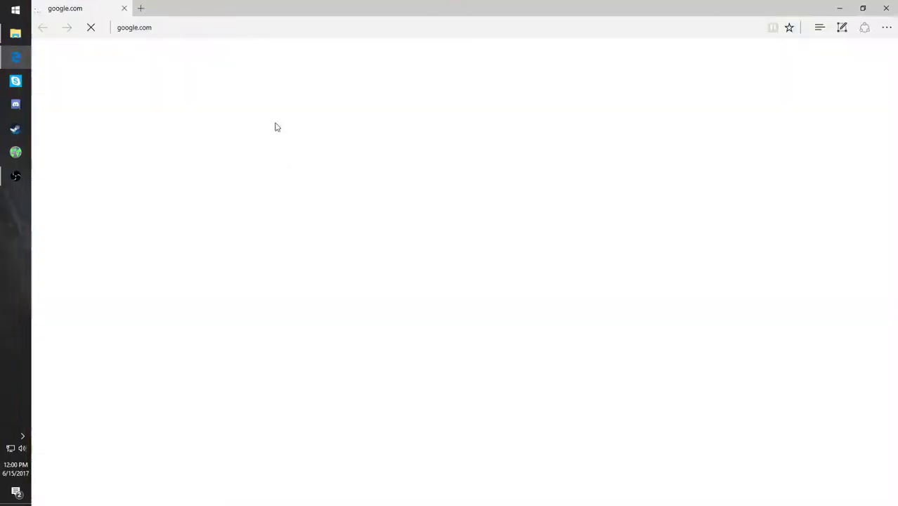
pyautogui.click(281, 26)
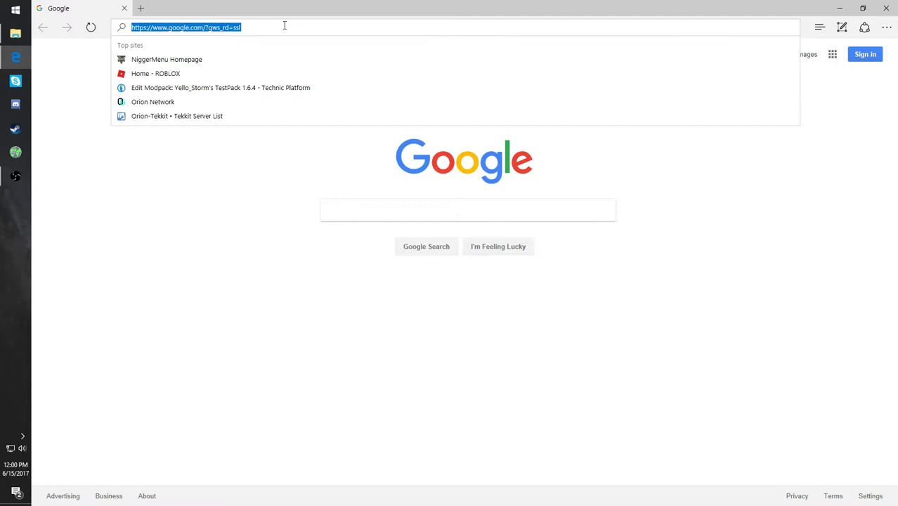
pyautogui.write('ipchicken.com/')
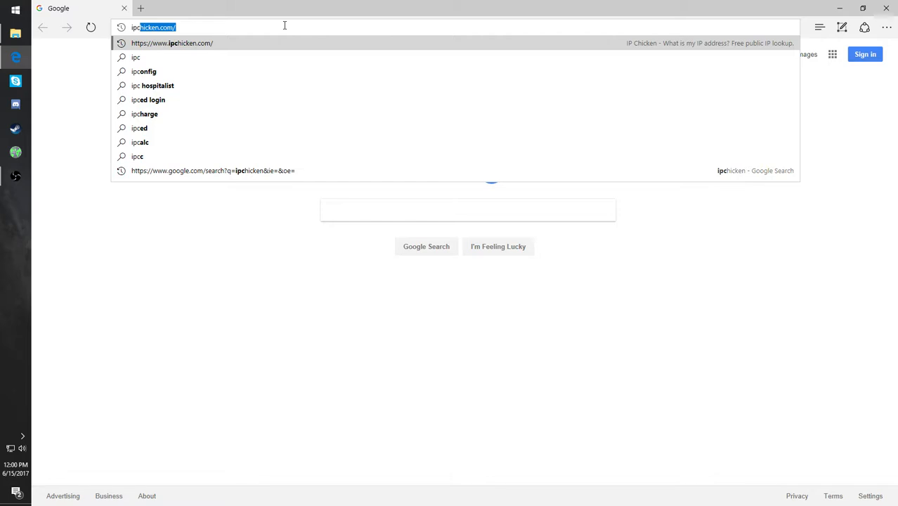
pyautogui.click(125, 9)
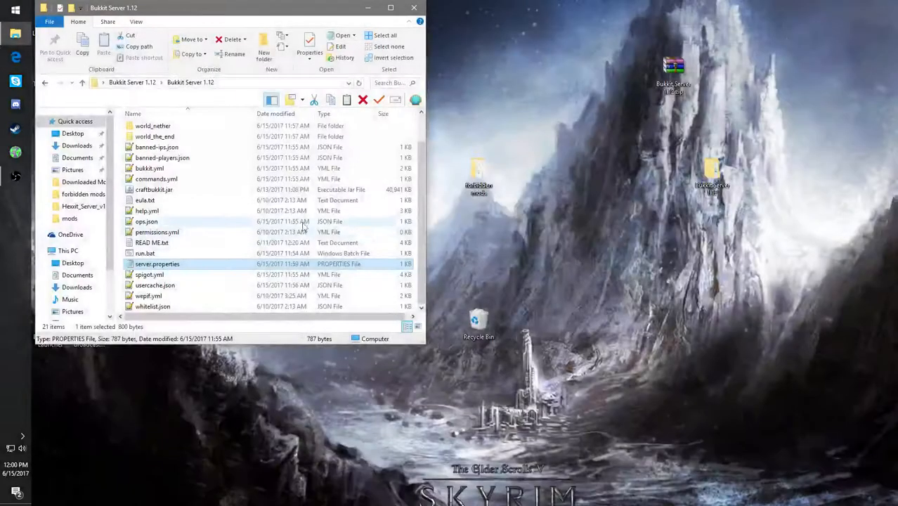
# - Start the Bukkit server with run.bat and minimize the folder and console windows
pyautogui.doubleClick(167, 252)
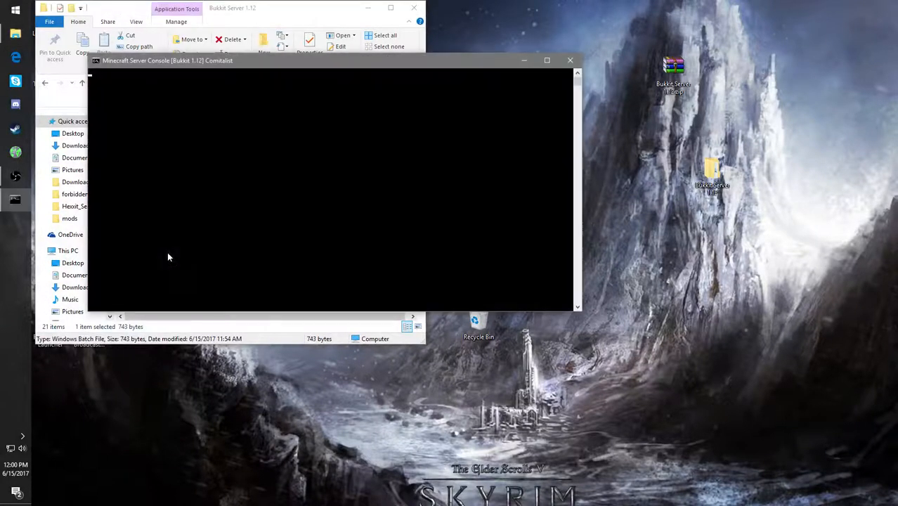
pyautogui.click(367, 8)
pyautogui.click(524, 60)
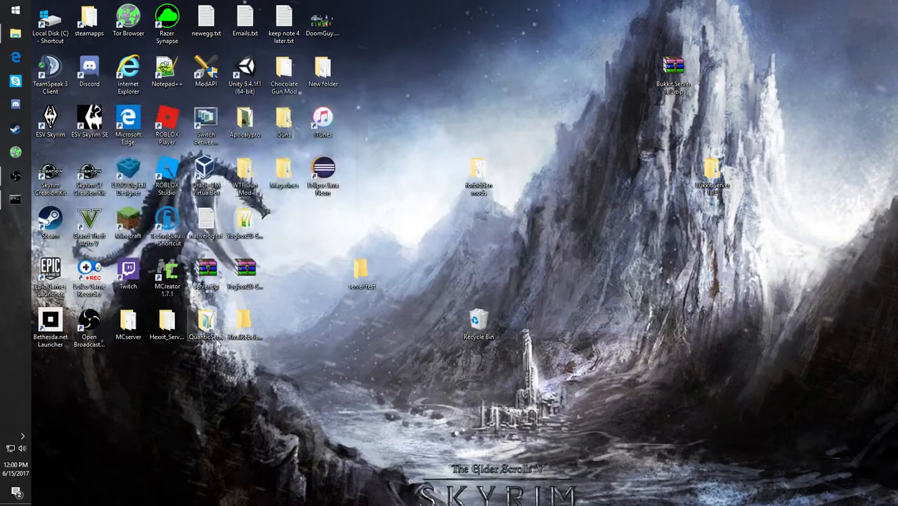
# - Launch Minecraft 1.12 maximized and join the COMITALIST OFFICIAL SERVER entry from the multiplayer list
pyautogui.doubleClick(133, 225)
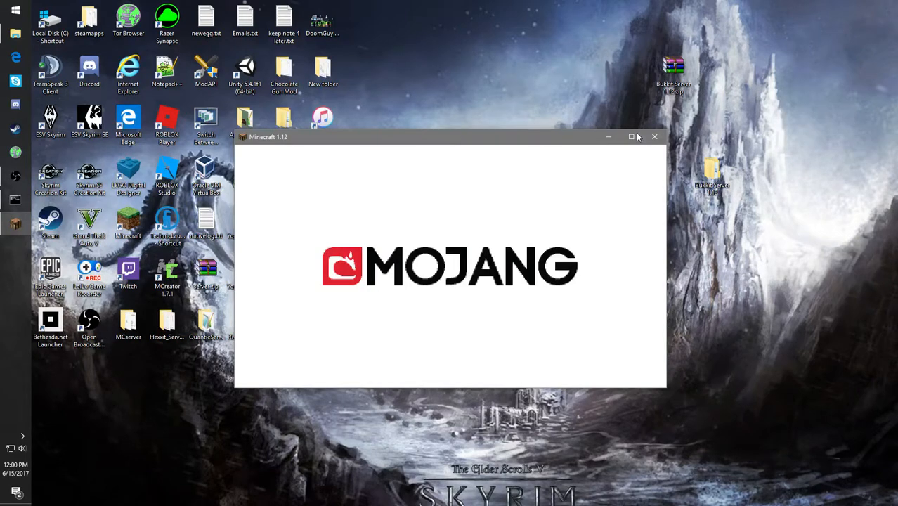
pyautogui.click(632, 137)
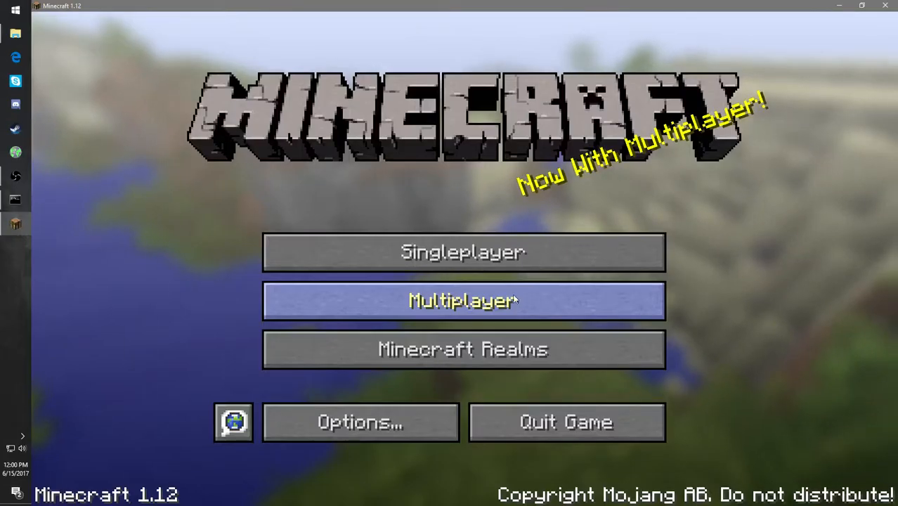
pyautogui.click(514, 299)
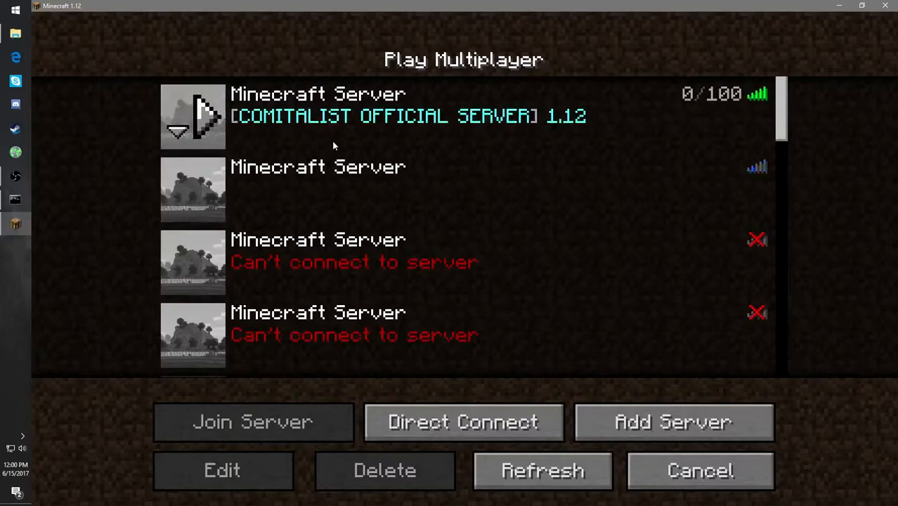
pyautogui.click(209, 128)
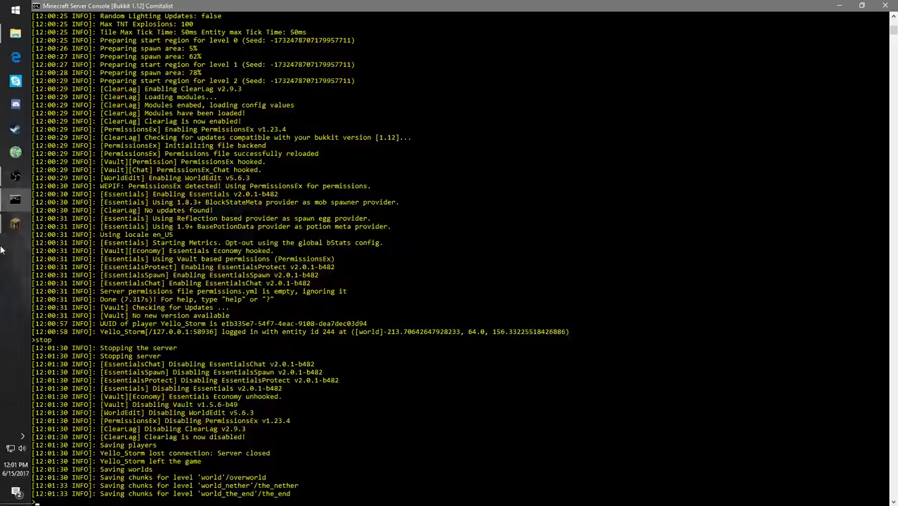
# - Stop the running Bukkit server, dismiss its console window and close Minecraft
pyautogui.press('Return')
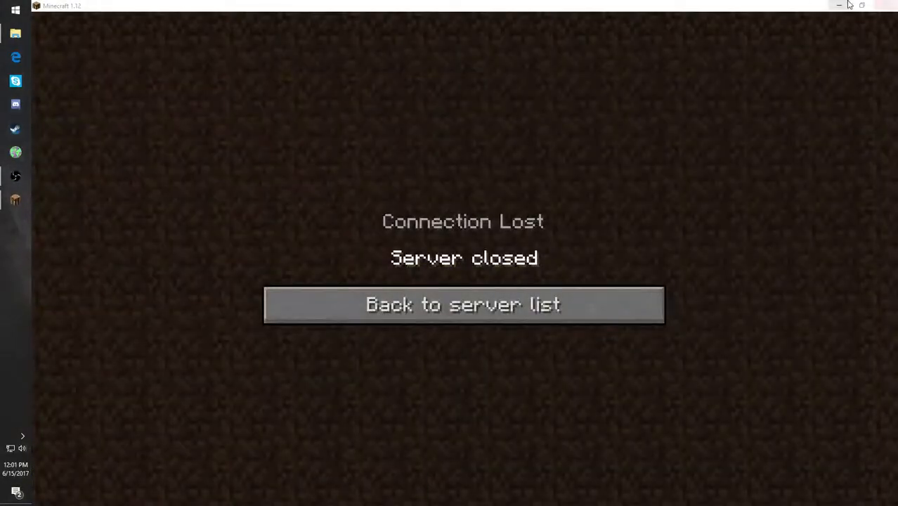
pyautogui.click(886, 6)
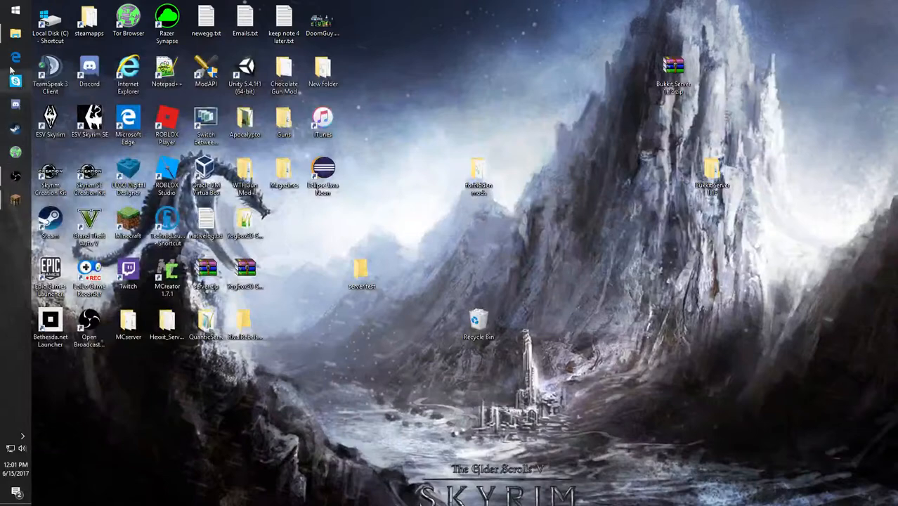
# - Reopen server.properties, examine its snooper, resource pack, game mode, idle timeout and player limit lines, and close it
pyautogui.click(16, 33)
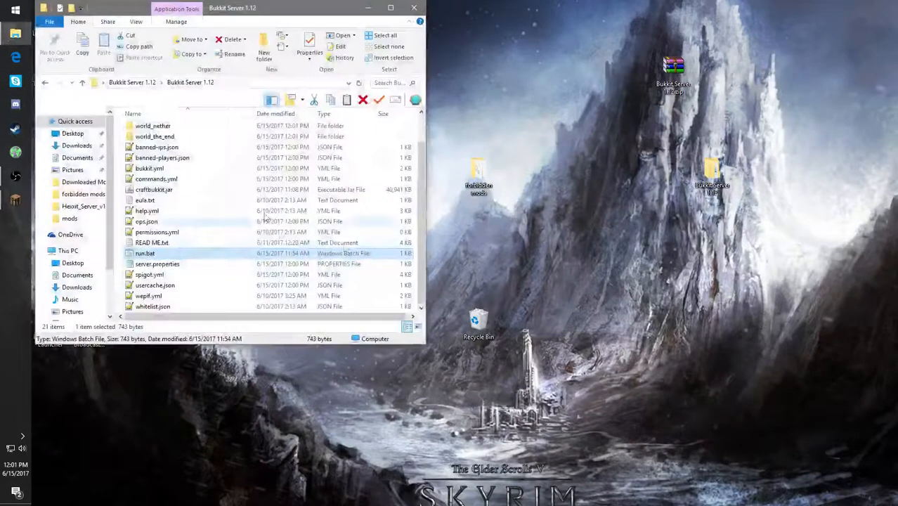
pyautogui.click(177, 269)
pyautogui.doubleClick(178, 267)
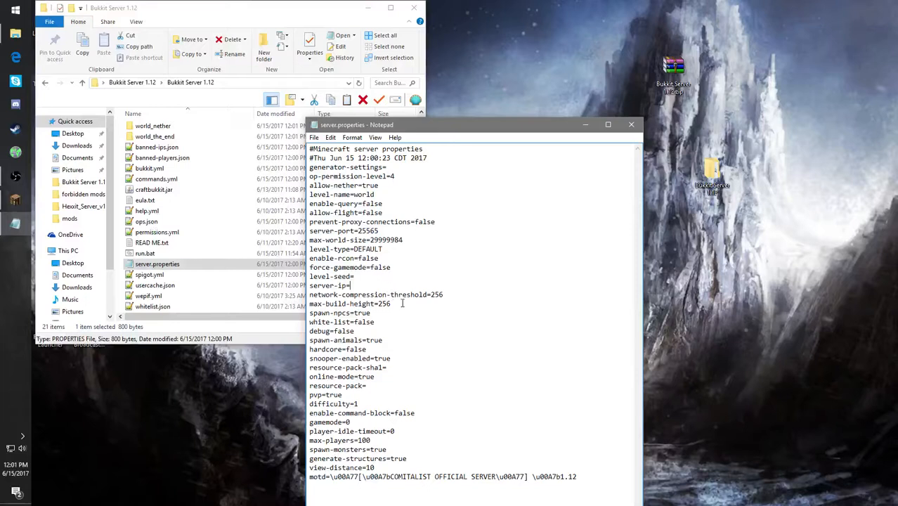
pyautogui.click(426, 329)
pyautogui.doubleClick(423, 358)
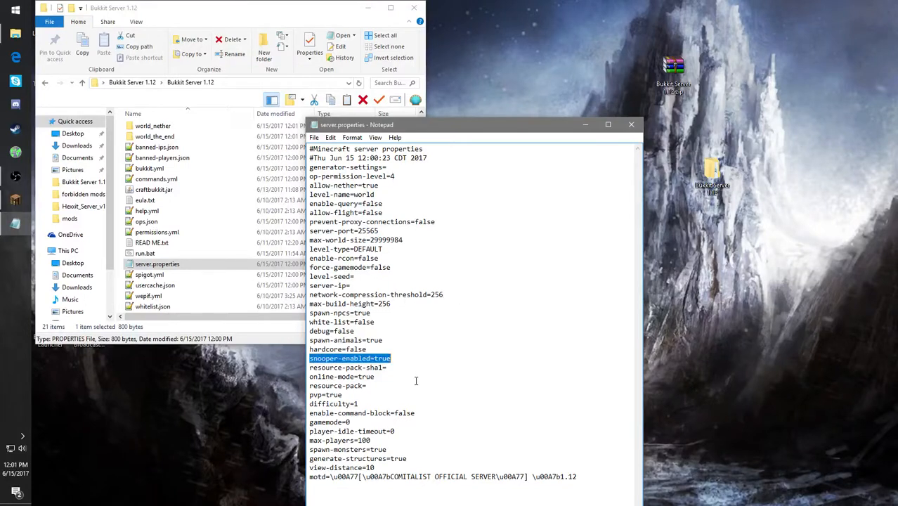
pyautogui.click(415, 383)
pyautogui.click(420, 365)
pyautogui.click(416, 385)
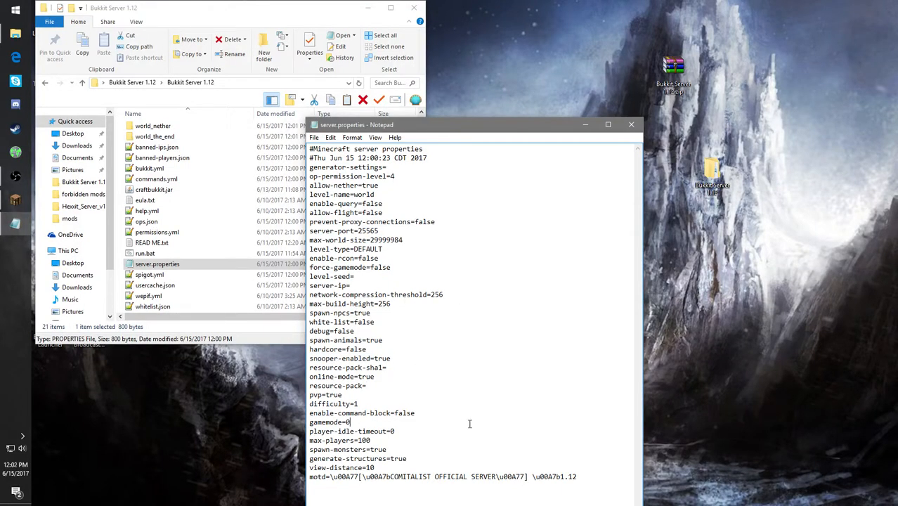
pyautogui.click(443, 432)
pyautogui.click(403, 444)
pyautogui.click(314, 138)
pyautogui.press('Right')
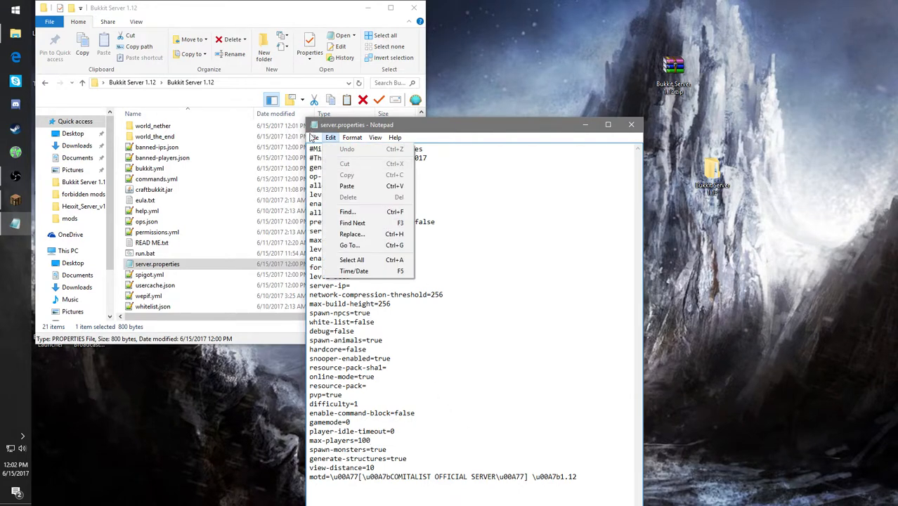
pyautogui.click(541, 218)
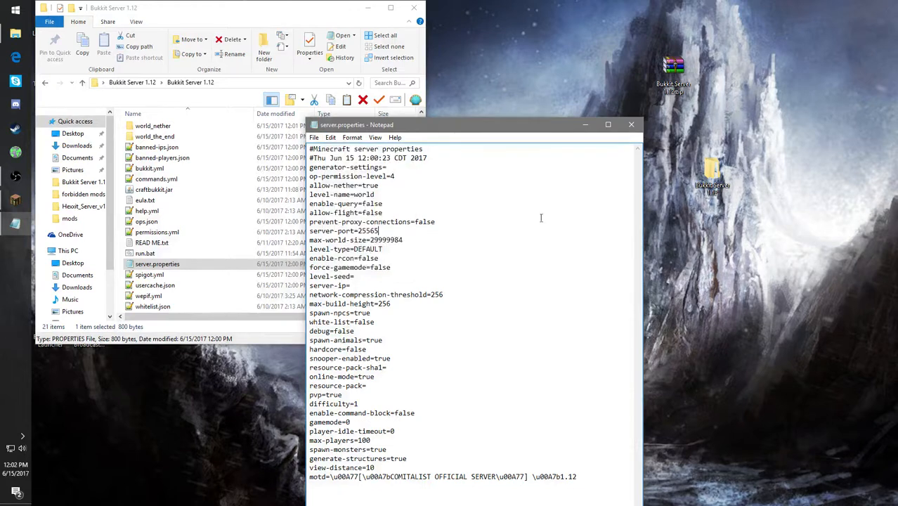
pyautogui.click(631, 124)
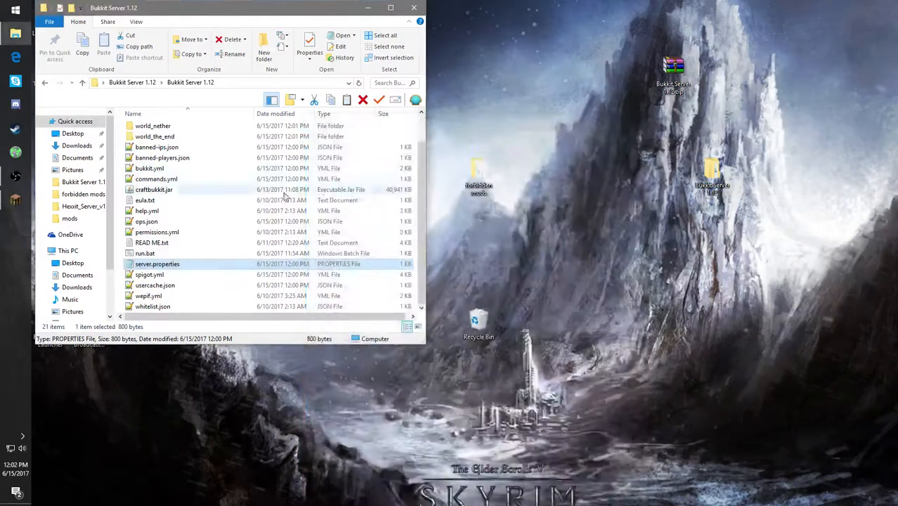
# - Open usercache.json from the server folder in Notepad++, examine the cached player entries and close it
pyautogui.scroll(1, 186, 301)
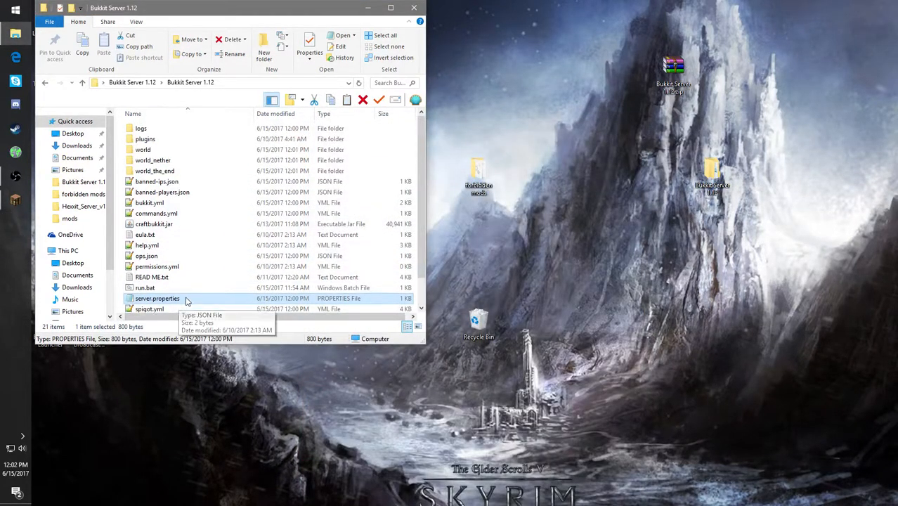
pyautogui.scroll(-1, 186, 301)
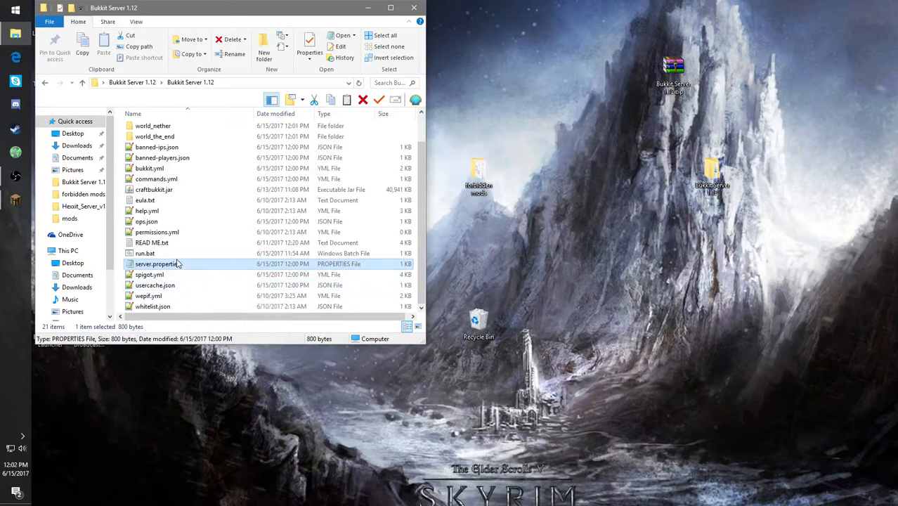
pyautogui.doubleClick(185, 286)
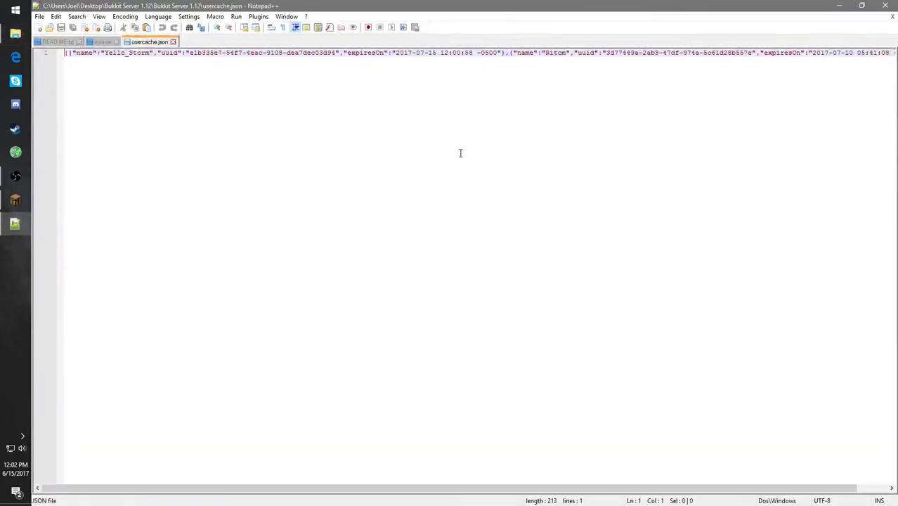
pyautogui.click(885, 6)
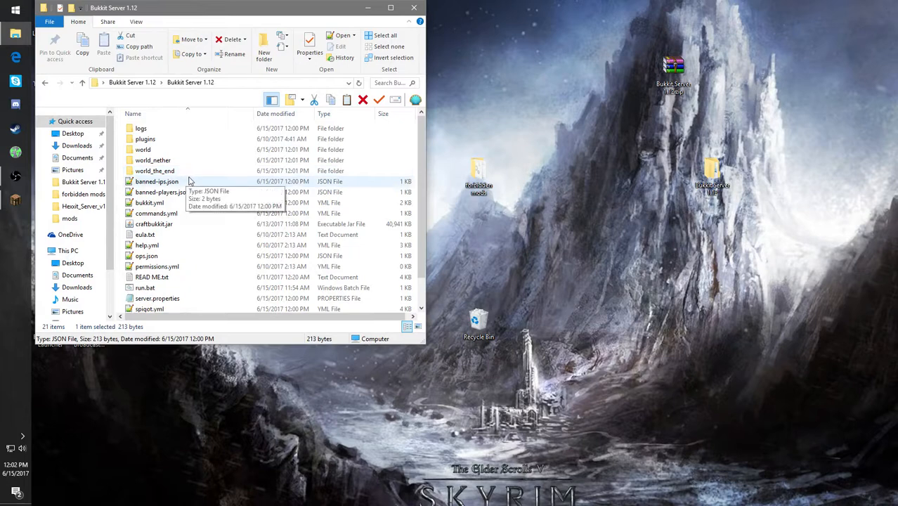
# - Review the plugin jars in the server's plugins folder and open the PermissionsEx configuration folder
pyautogui.doubleClick(149, 139)
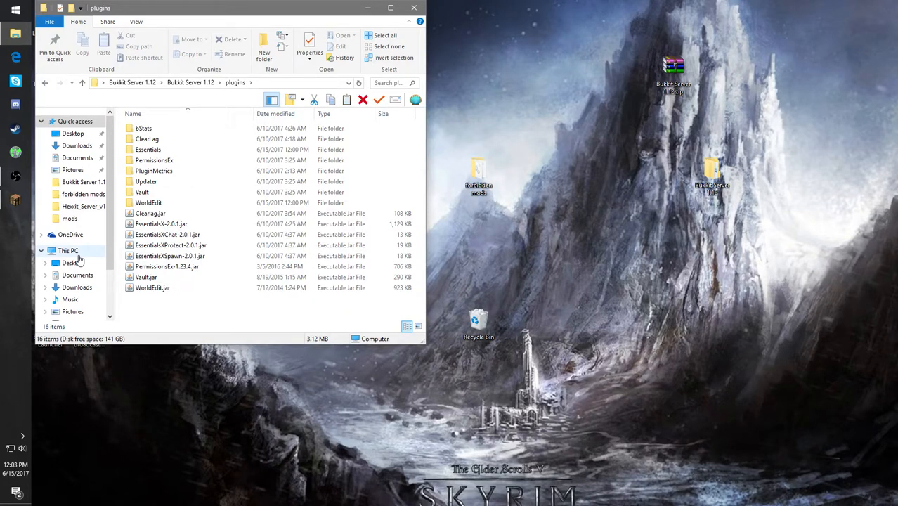
pyautogui.click(177, 267)
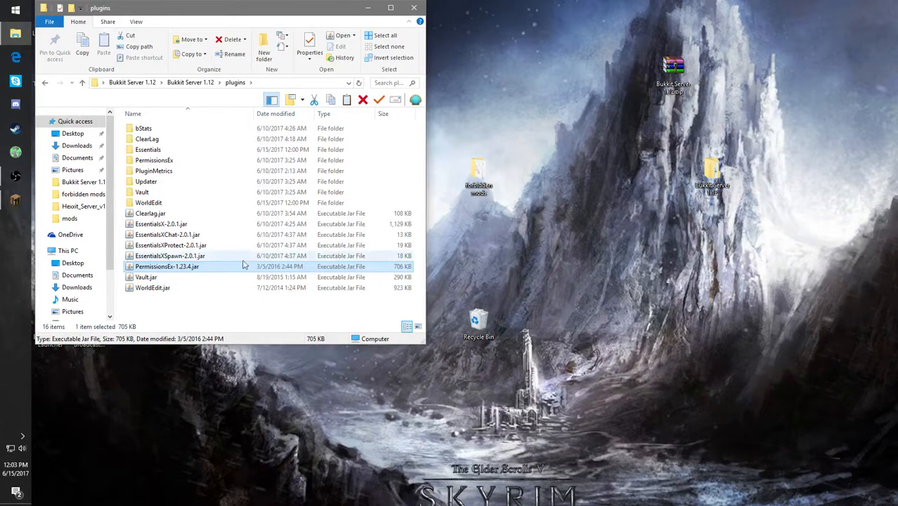
pyautogui.doubleClick(168, 161)
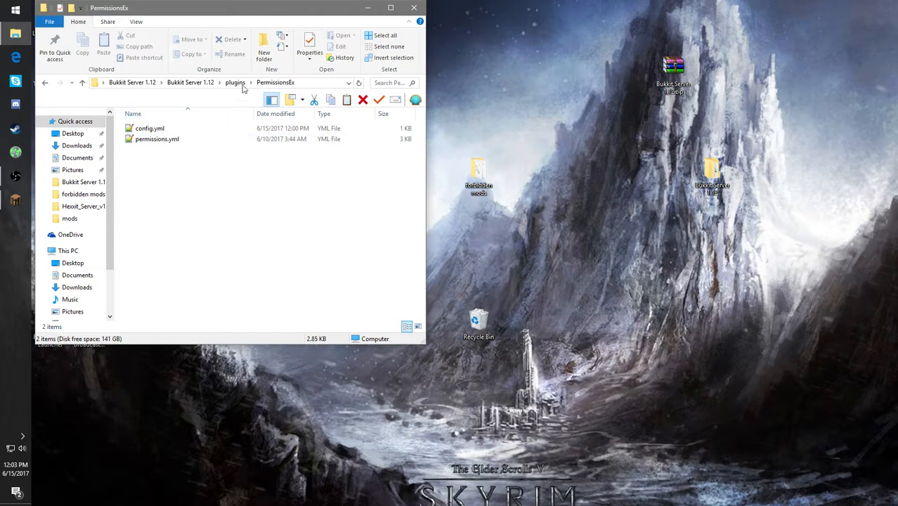
# - Open PermissionsEx's config.yml in Notepad++, examine its permission settings around the allowOps line, and close it
pyautogui.doubleClick(181, 129)
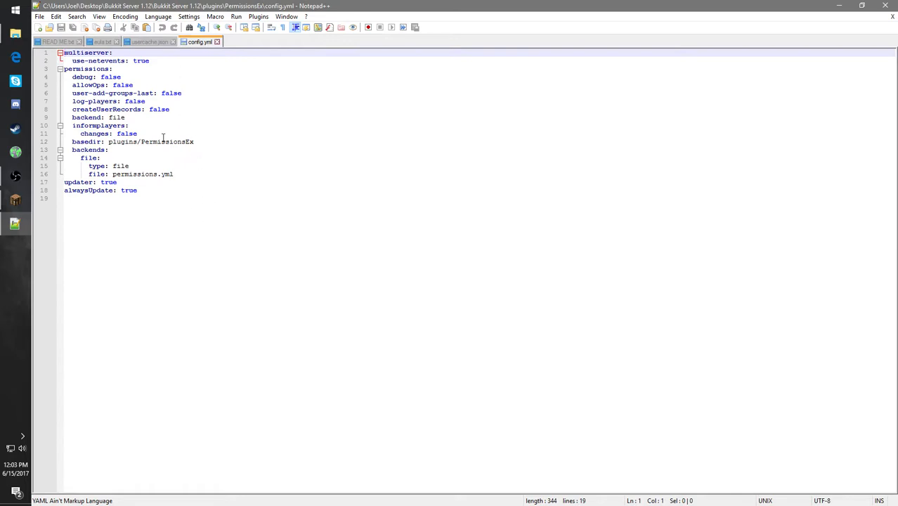
pyautogui.click(151, 83)
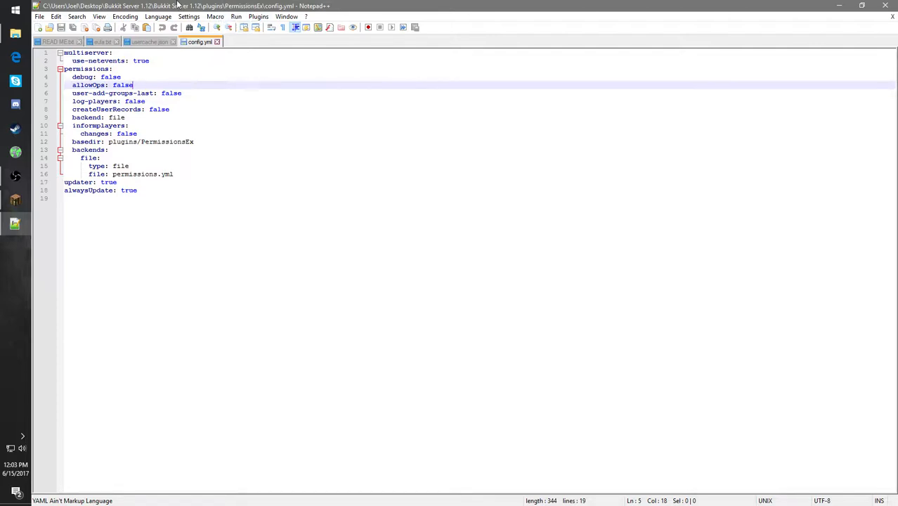
pyautogui.click(217, 42)
# - Close the remaining open files usercache.json, eula.txt and READ ME.txt, and exit Notepad++
pyautogui.click(173, 42)
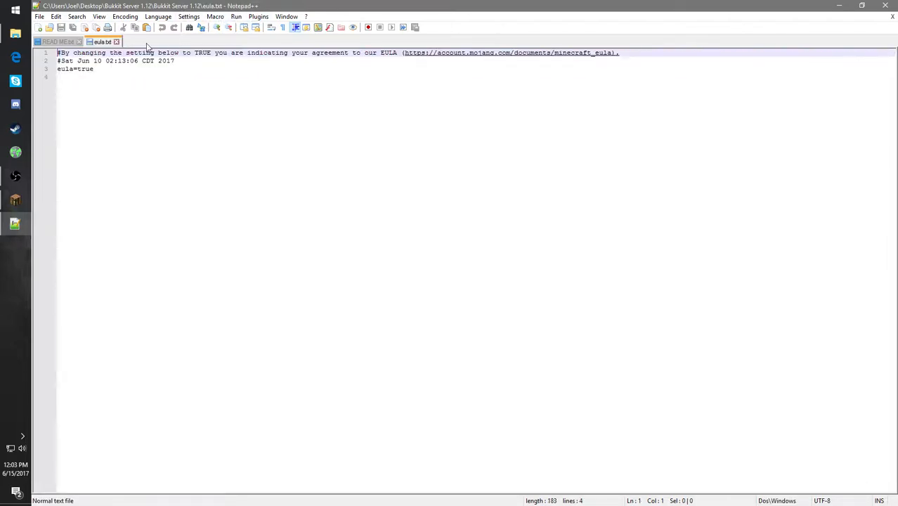
pyautogui.click(116, 42)
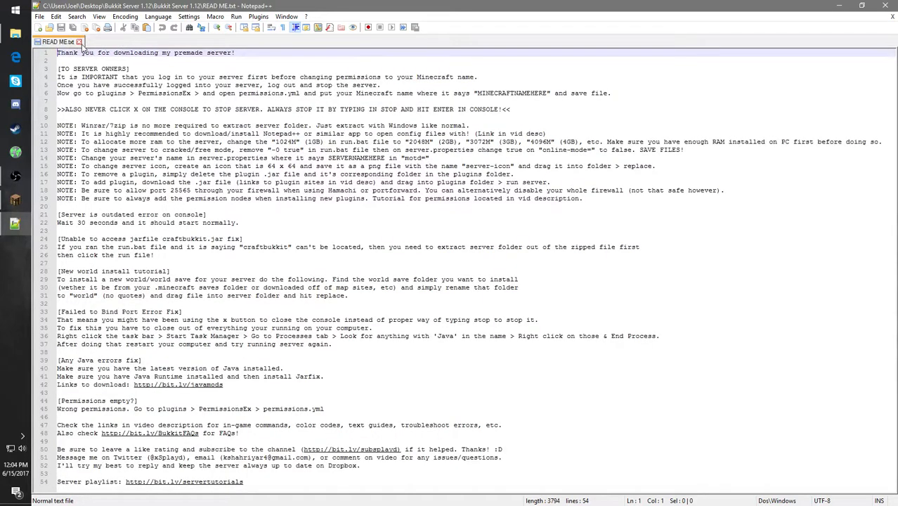
pyautogui.click(79, 41)
pyautogui.click(885, 6)
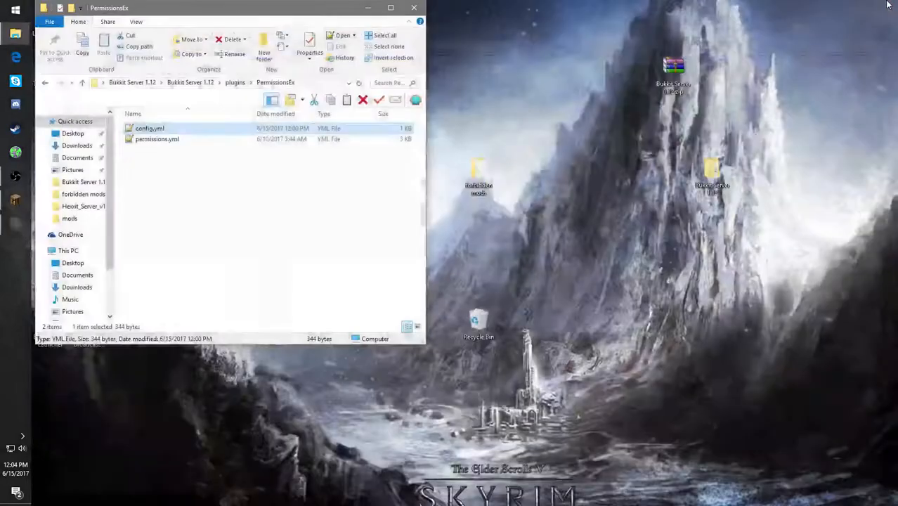
# - Open permissions.yml from the PermissionsEx folder and review the Guest group's list of essentials permissions
pyautogui.doubleClick(184, 138)
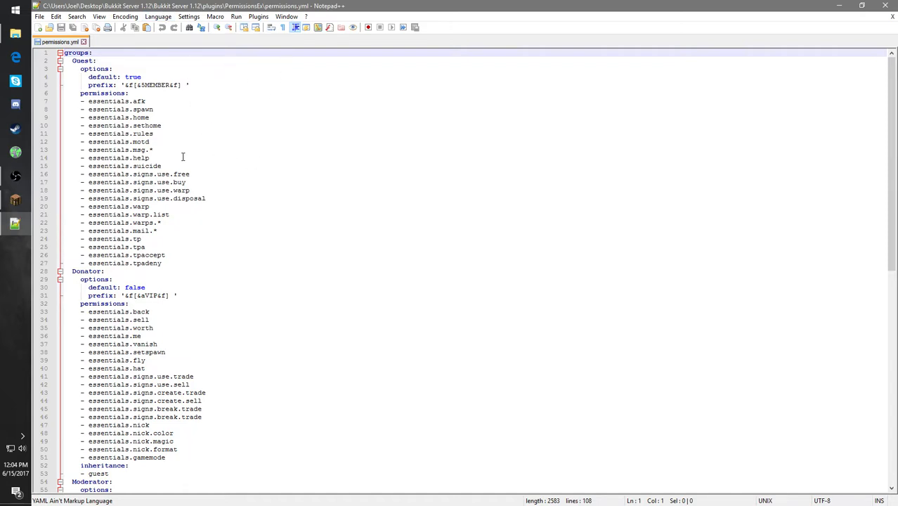
pyautogui.click(171, 132)
pyautogui.click(165, 109)
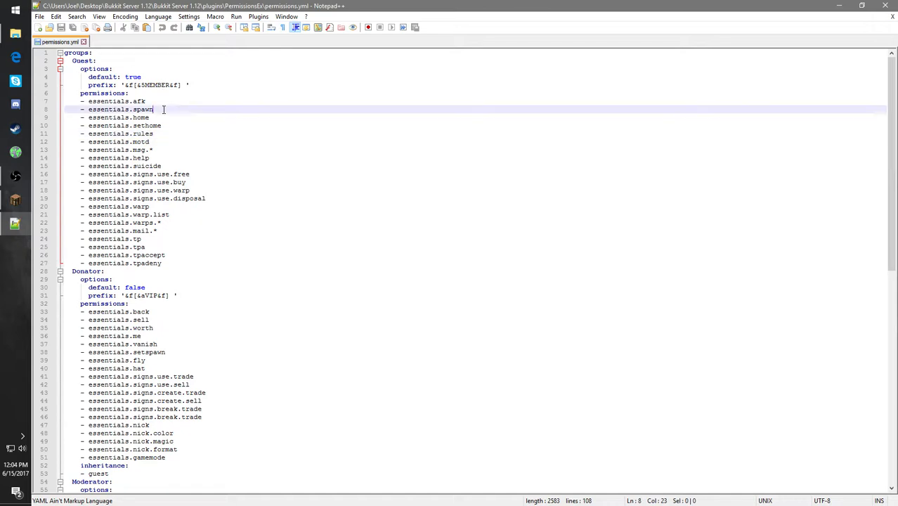
pyautogui.click(165, 95)
pyautogui.click(165, 116)
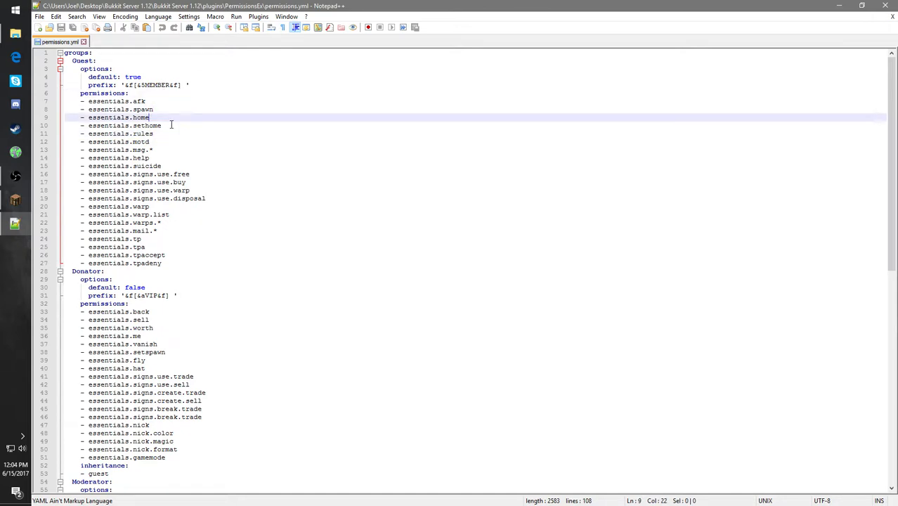
pyautogui.click(171, 125)
pyautogui.click(187, 159)
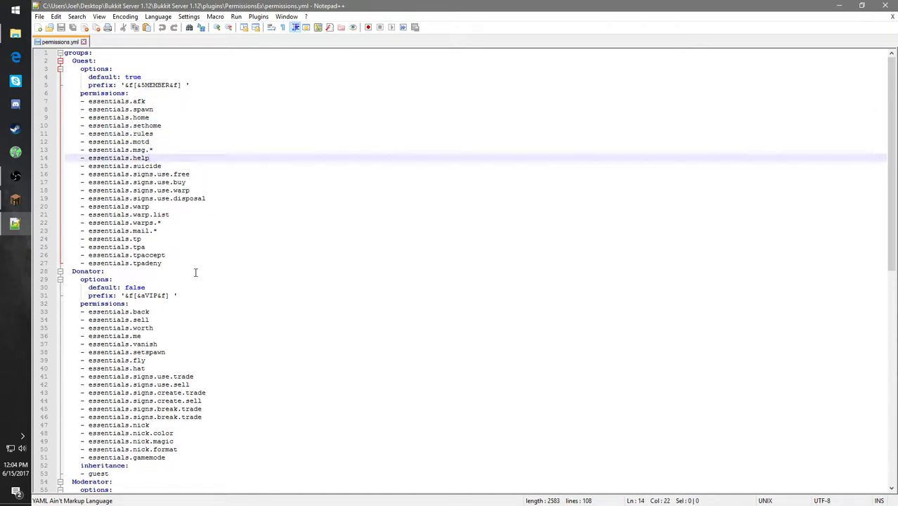
pyautogui.moveTo(186, 263); pyautogui.dragTo(134, 102)
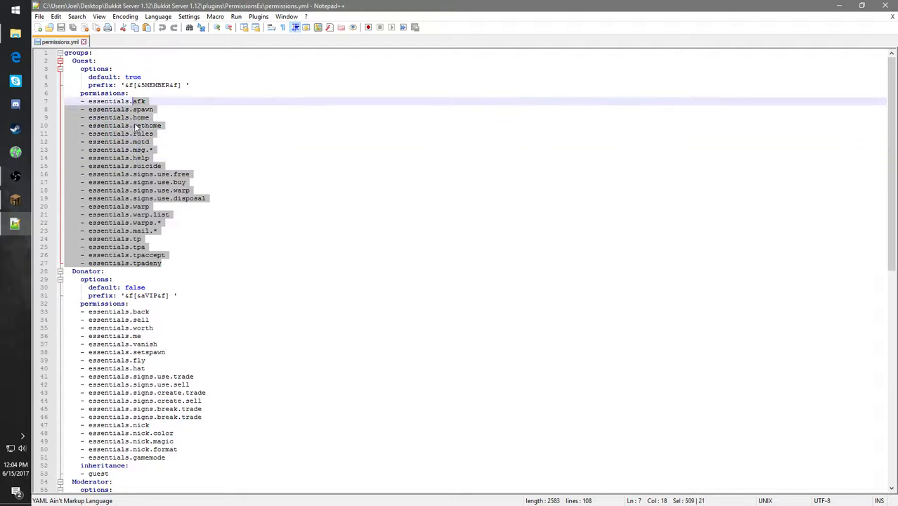
# - Replace the Guest group's essentials.tp permission with essentials.tpahere
pyautogui.click(161, 239)
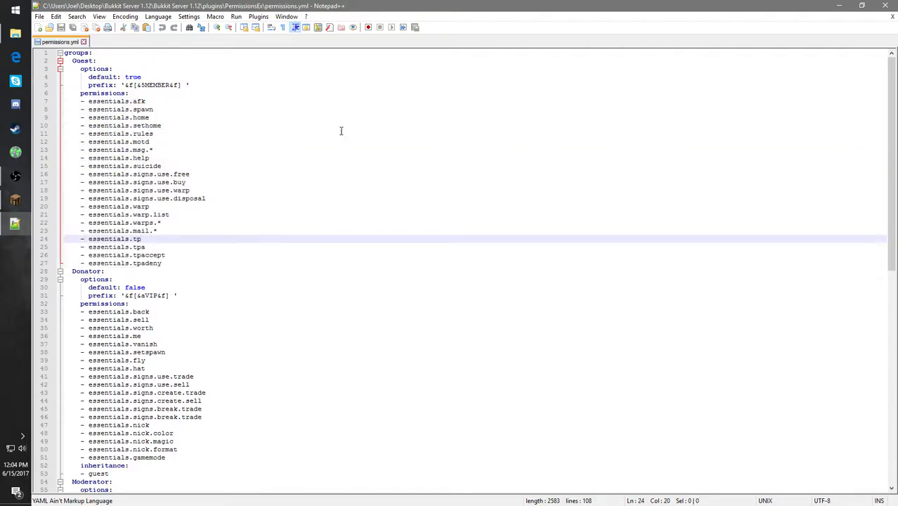
pyautogui.press('BackSpace')
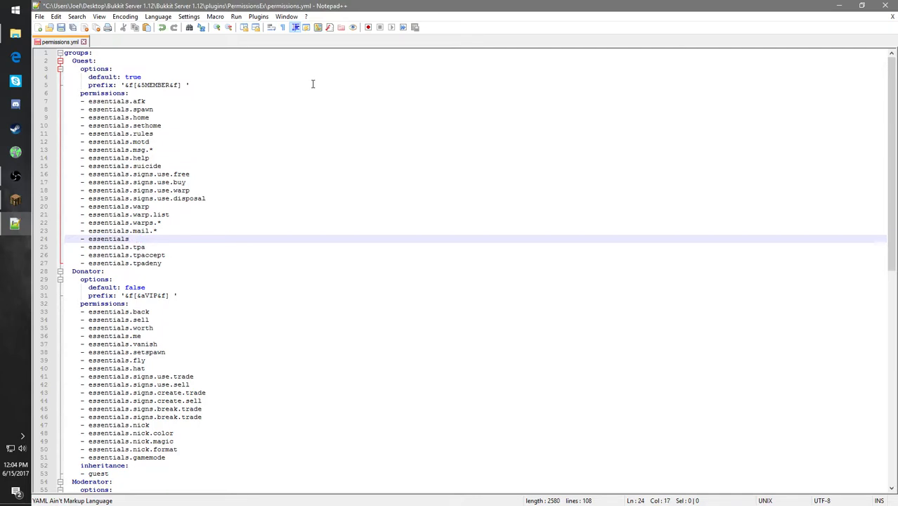
pyautogui.write('tpa')
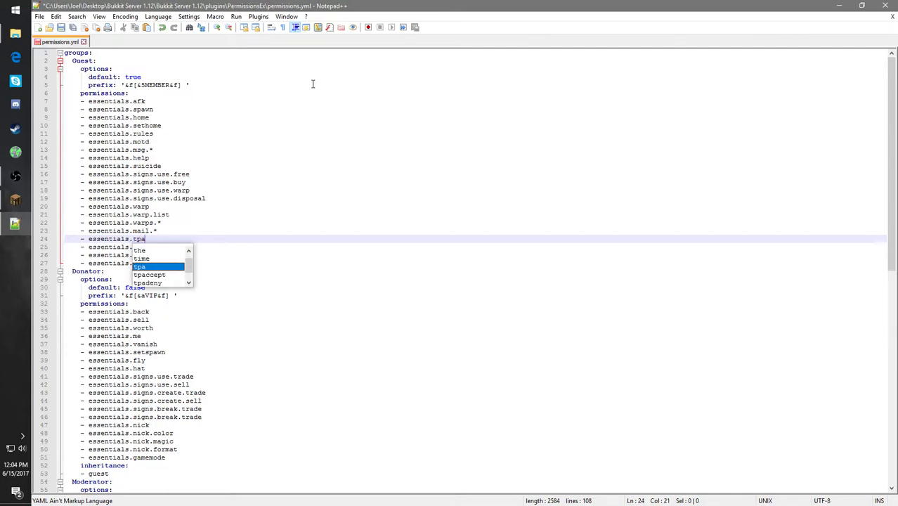
pyautogui.click(324, 190)
pyautogui.click(180, 239)
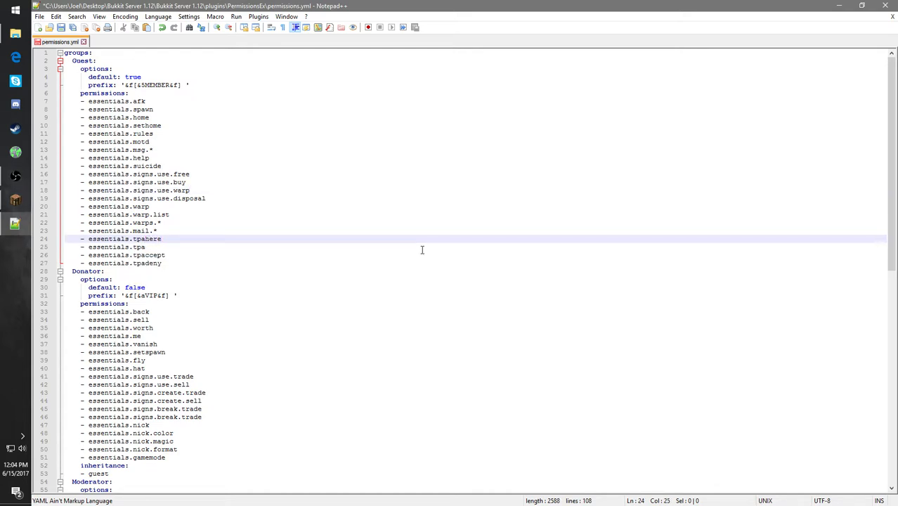
# - Examine the Donator group's default option, prefix, permission list and inheritance in permissions.yml
pyautogui.click(290, 268)
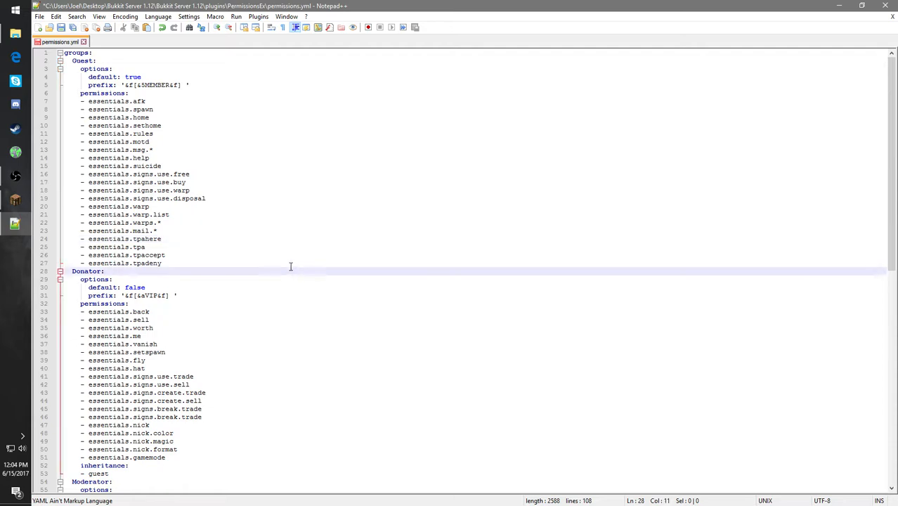
pyautogui.click(209, 287)
pyautogui.click(230, 295)
pyautogui.click(230, 320)
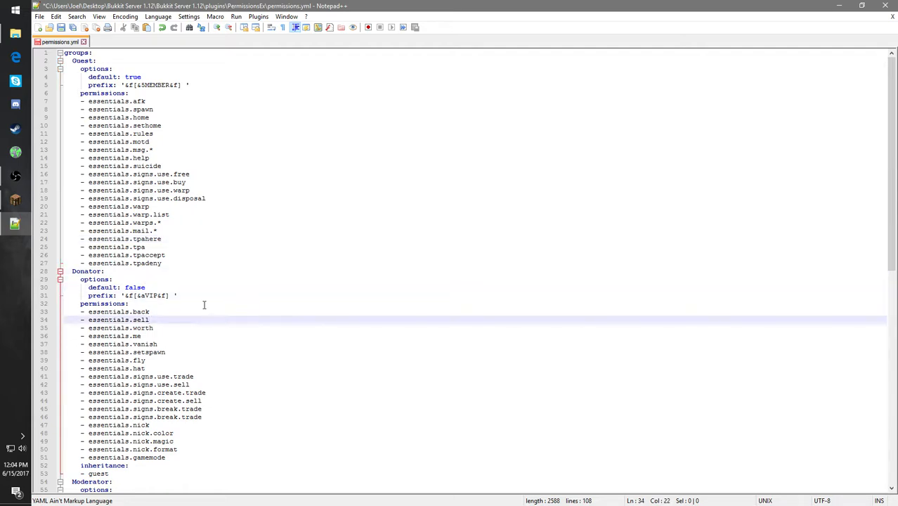
pyautogui.scroll(-5, 207, 270)
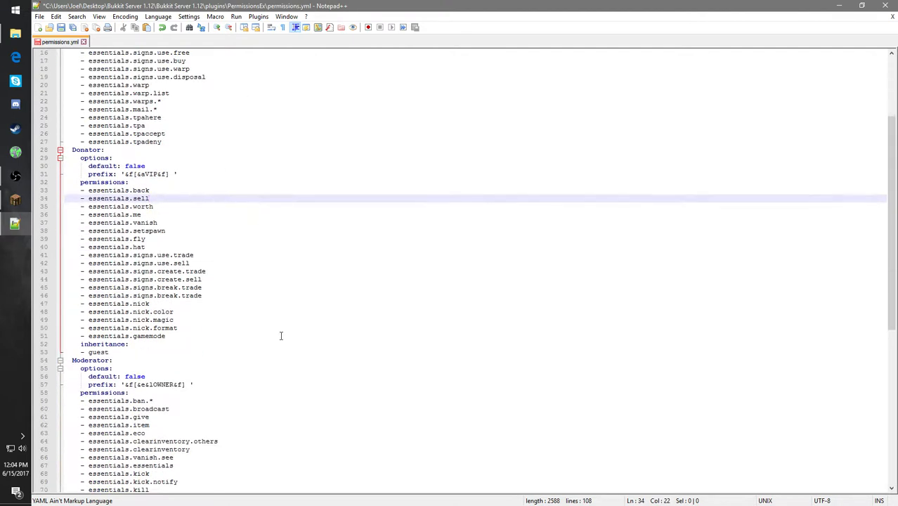
pyautogui.moveTo(211, 343); pyautogui.dragTo(63, 173)
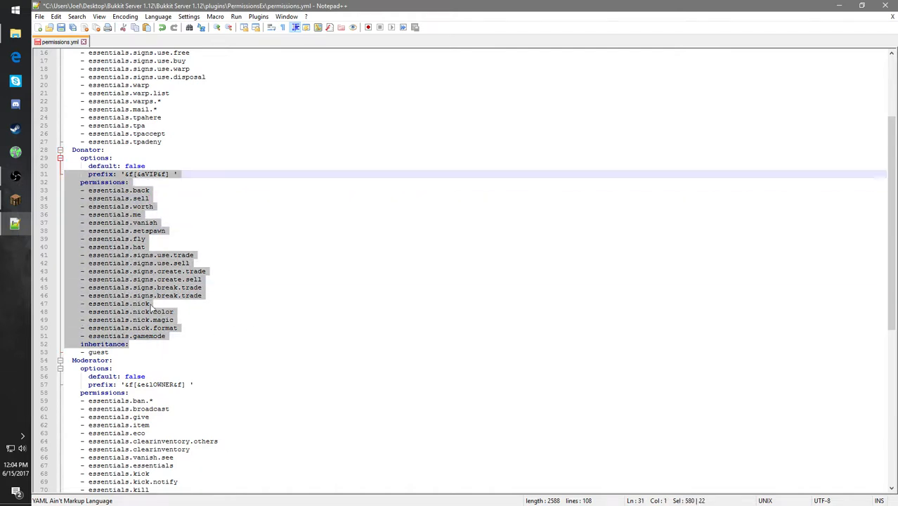
pyautogui.click(216, 344)
pyautogui.click(205, 336)
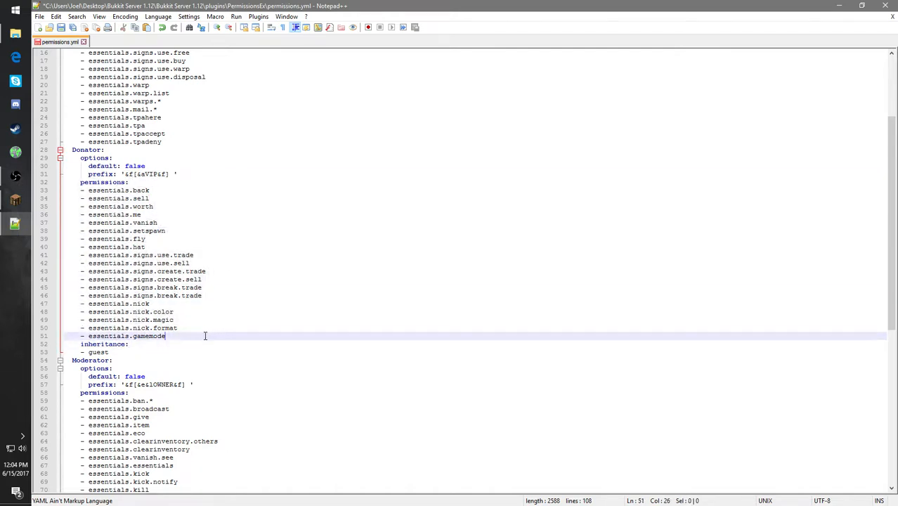
# - Examine the Moderator and Owner groups' prefixes, permissions and inheritance, along with the users section of permissions.yml
pyautogui.scroll(-1, 210, 330)
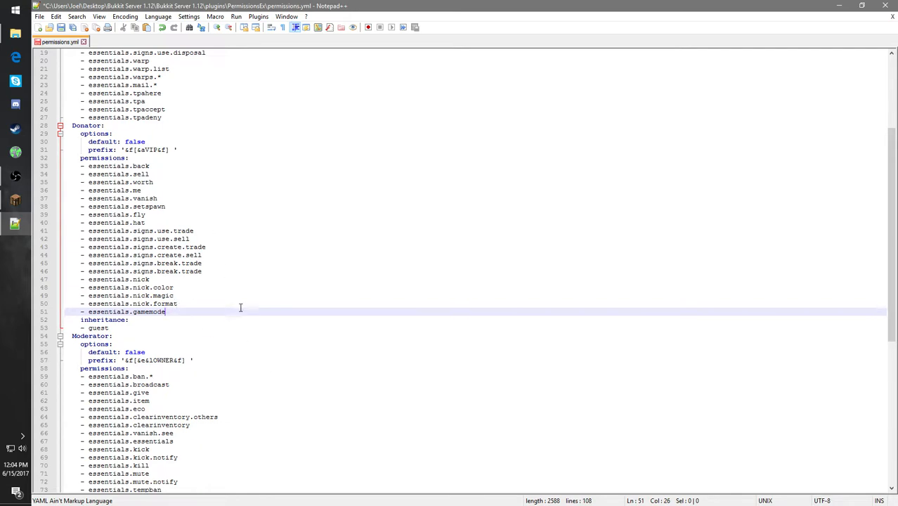
pyautogui.scroll(-5, 237, 296)
pyautogui.scroll(-5, 202, 263)
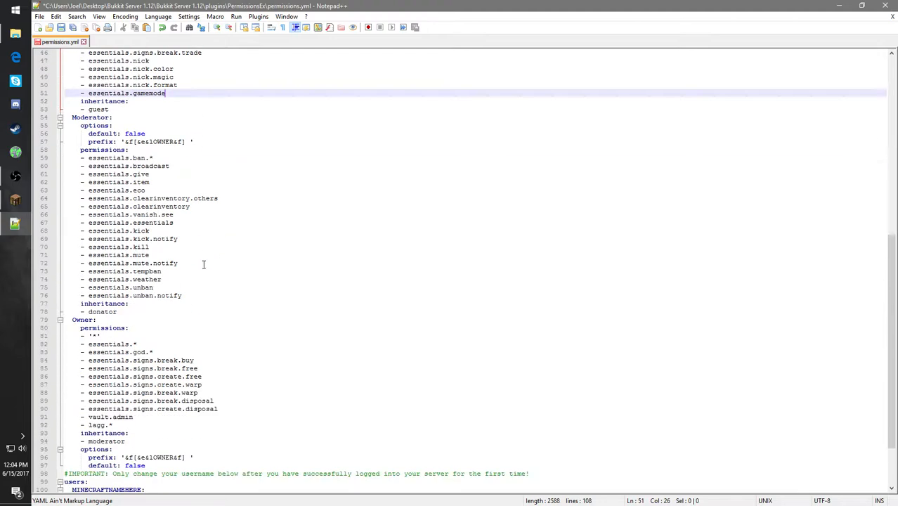
pyautogui.scroll(3, 220, 254)
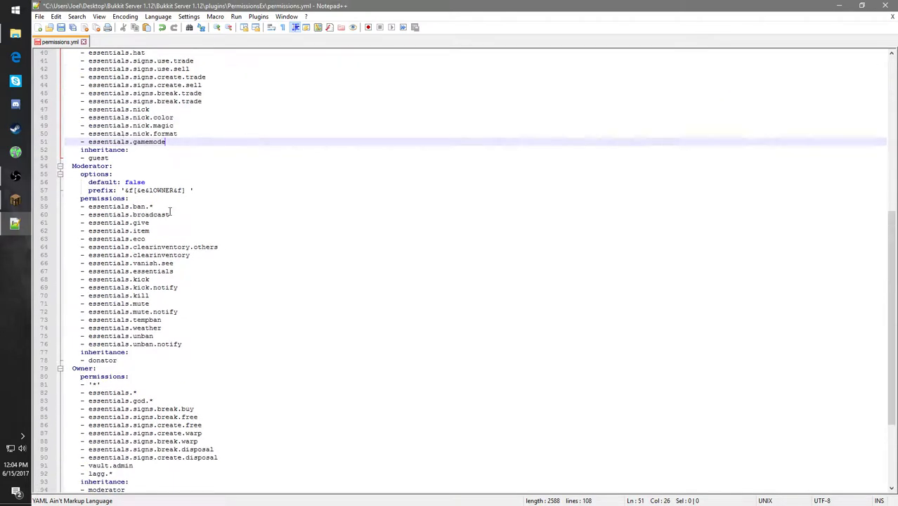
pyautogui.scroll(-3, 201, 311)
pyautogui.scroll(-2, 235, 352)
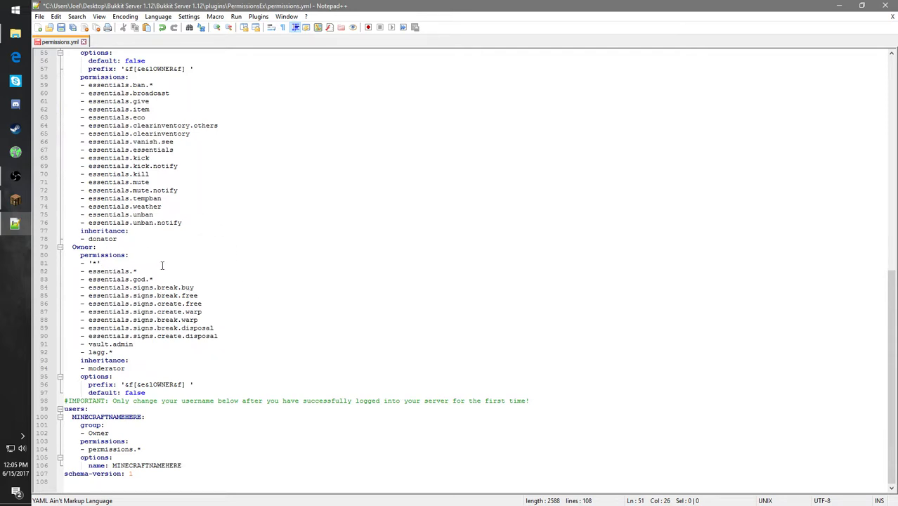
pyautogui.scroll(3, 161, 265)
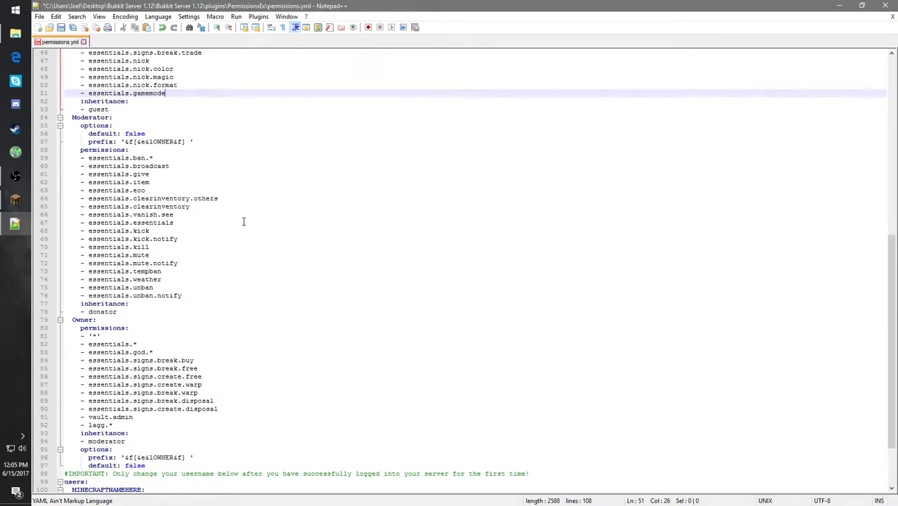
pyautogui.scroll(3, 209, 165)
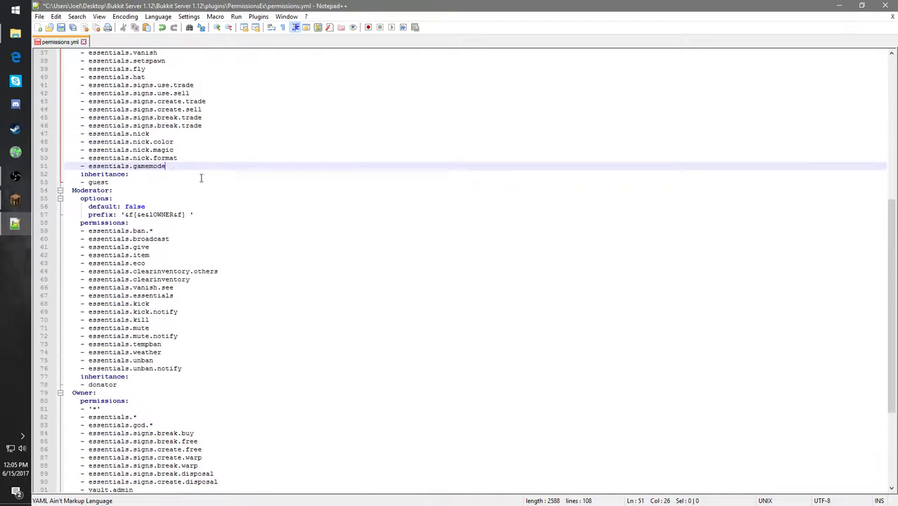
pyautogui.scroll(-3, 175, 416)
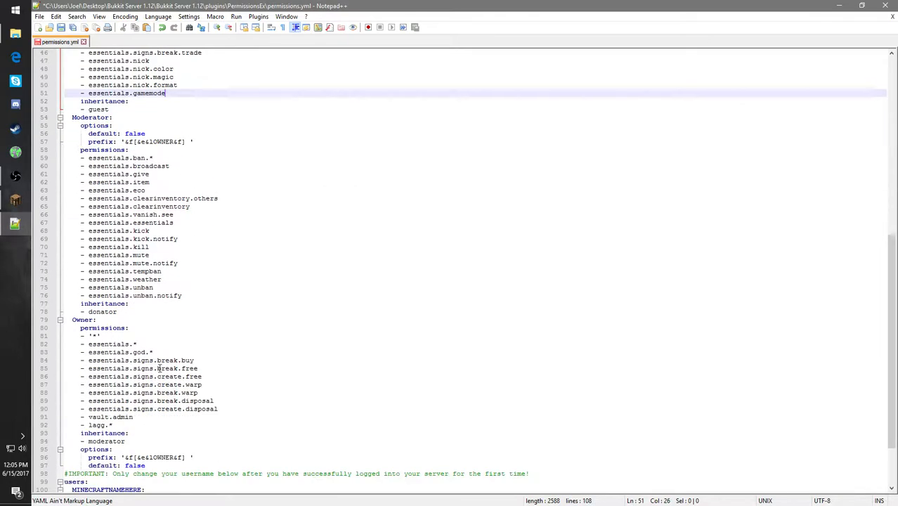
pyautogui.scroll(-3, 160, 368)
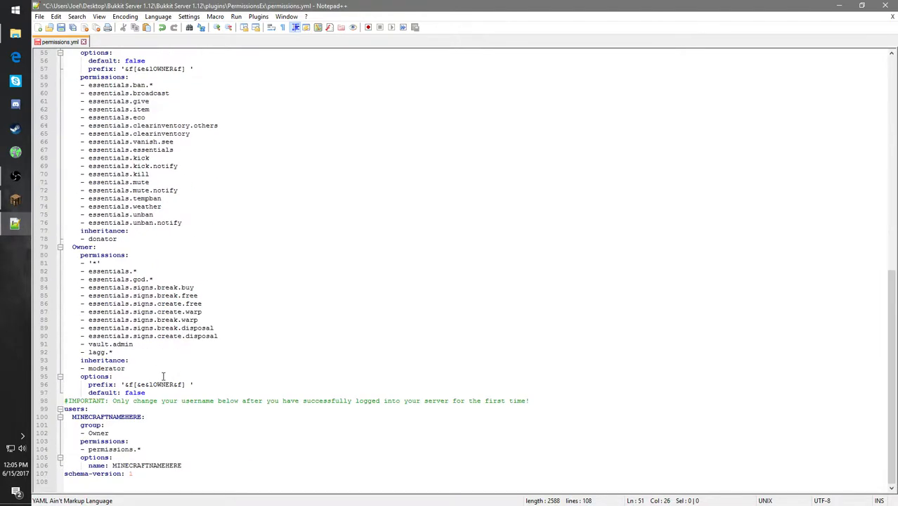
pyautogui.scroll(5, 163, 376)
pyautogui.scroll(3, 164, 377)
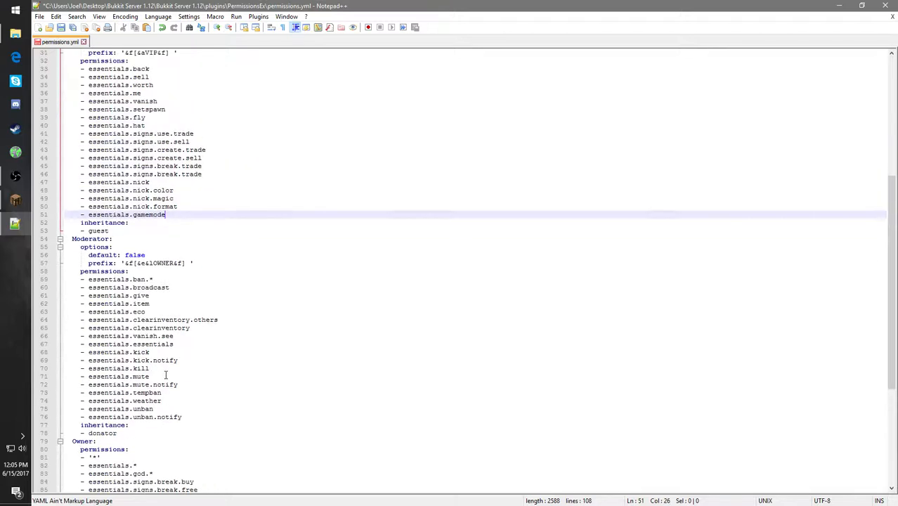
# - Change the Moderator group's prefix text from OWNER to Moderator, keeping its colour codes, so it reads '&f[&e&lModerator&f] '
pyautogui.click(176, 256)
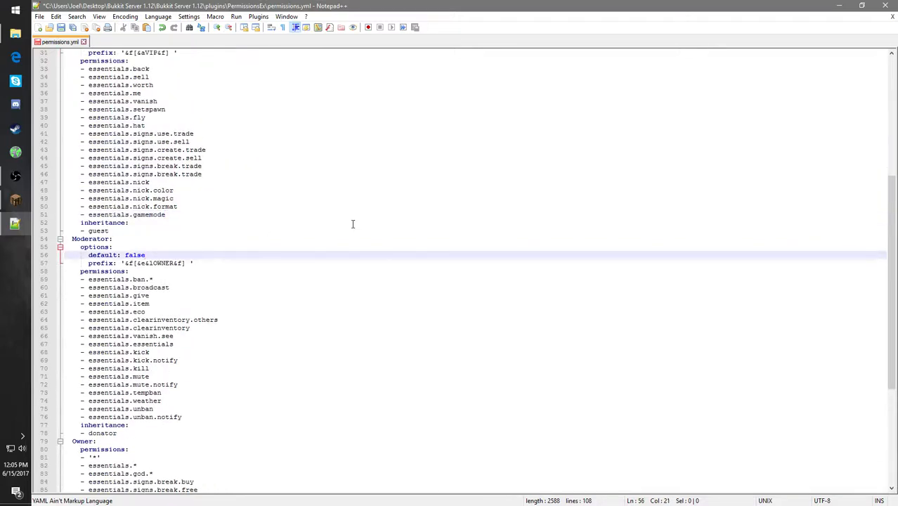
pyautogui.press('Down')
pyautogui.press('Right')
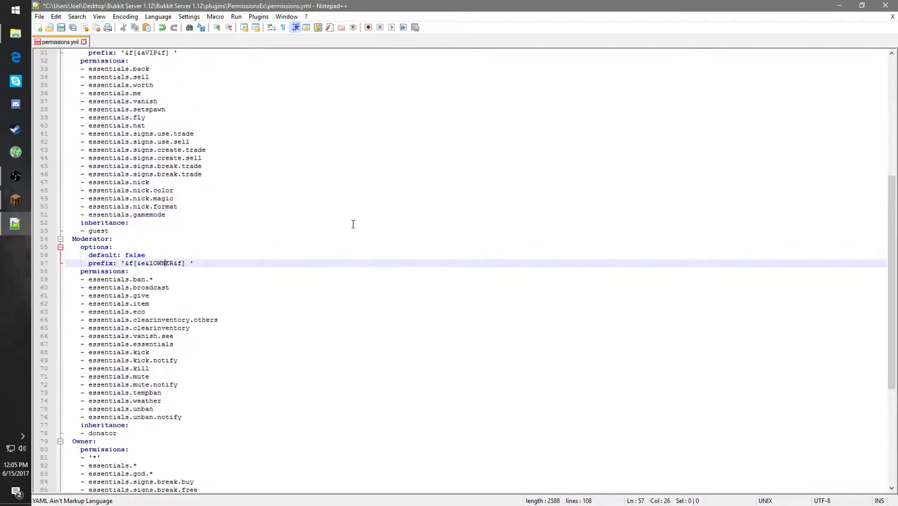
pyautogui.press('BackSpace')
pyautogui.press('BackSpace')
pyautogui.press('BackSpace')
pyautogui.press('BackSpace')
pyautogui.press('BackSpace')
pyautogui.write('moder')
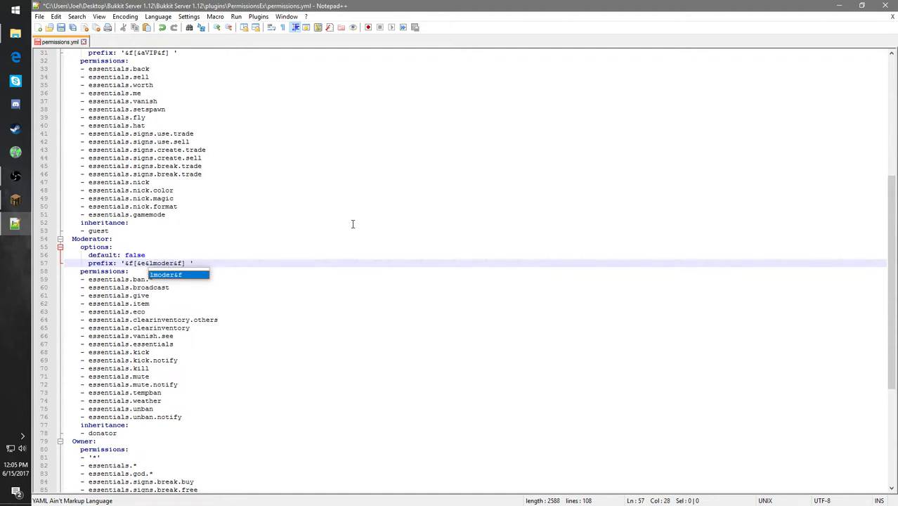
pyautogui.press('BackSpace')
pyautogui.press('BackSpace')
pyautogui.press('BackSpace')
pyautogui.press('BackSpace')
pyautogui.press('BackSpace')
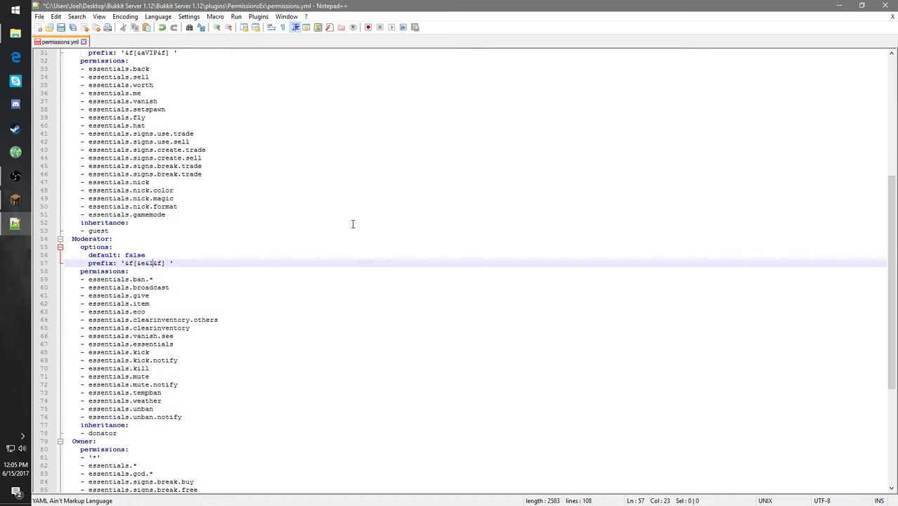
pyautogui.write('Moder')
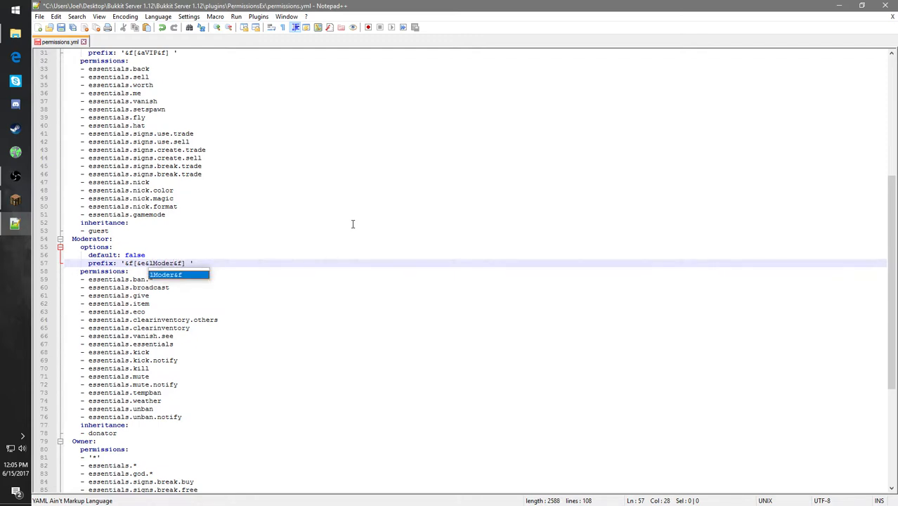
pyautogui.write('ator')
pyautogui.click(348, 289)
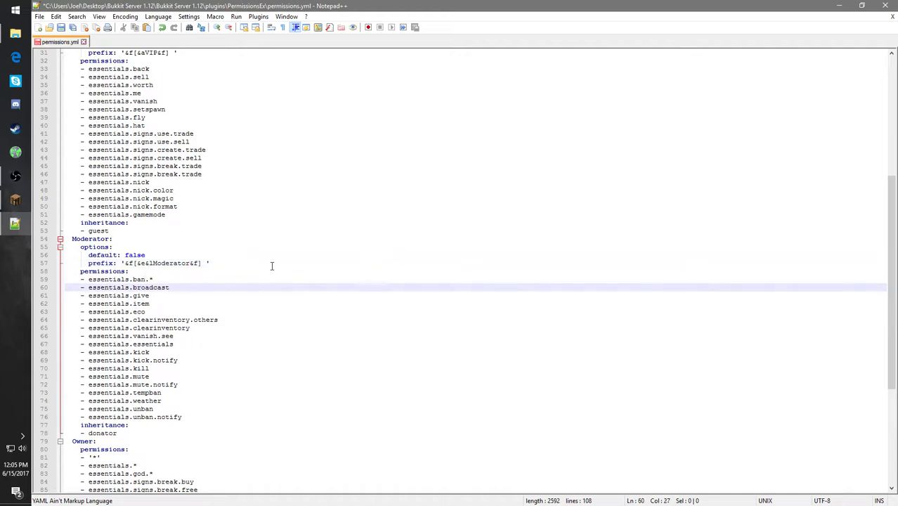
# - Replace the MINECRAFTNAMEHERE entry under users in permissions.yml with the server owner's Minecraft username
pyautogui.scroll(-8, 265, 274)
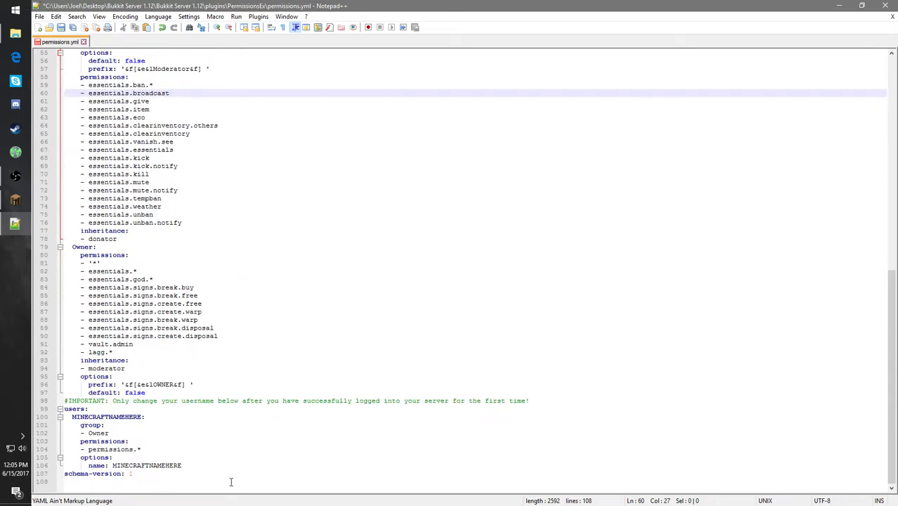
pyautogui.click(158, 413)
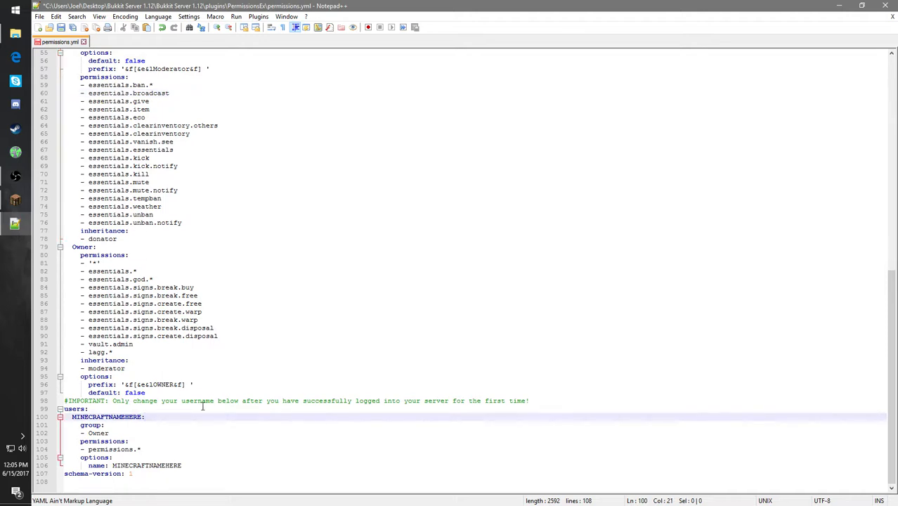
pyautogui.click(249, 402)
pyautogui.click(210, 417)
pyautogui.click(178, 430)
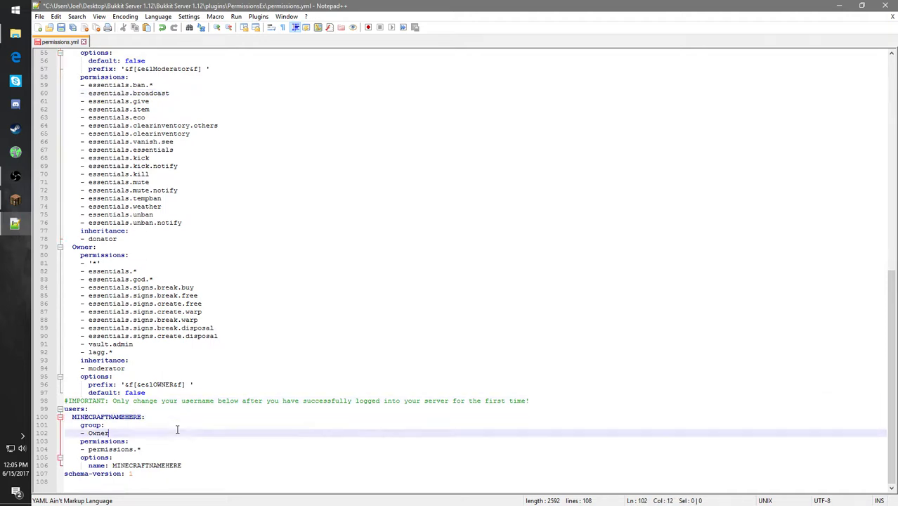
pyautogui.click(160, 425)
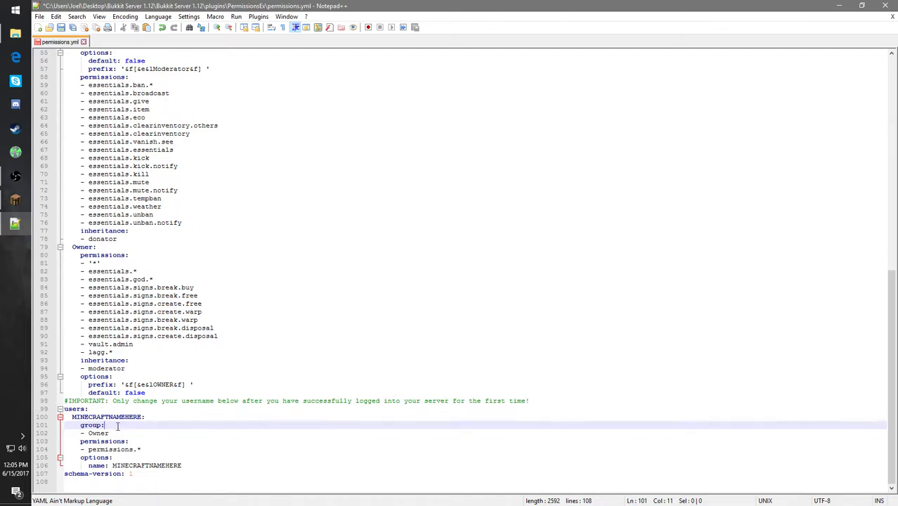
pyautogui.click(139, 415)
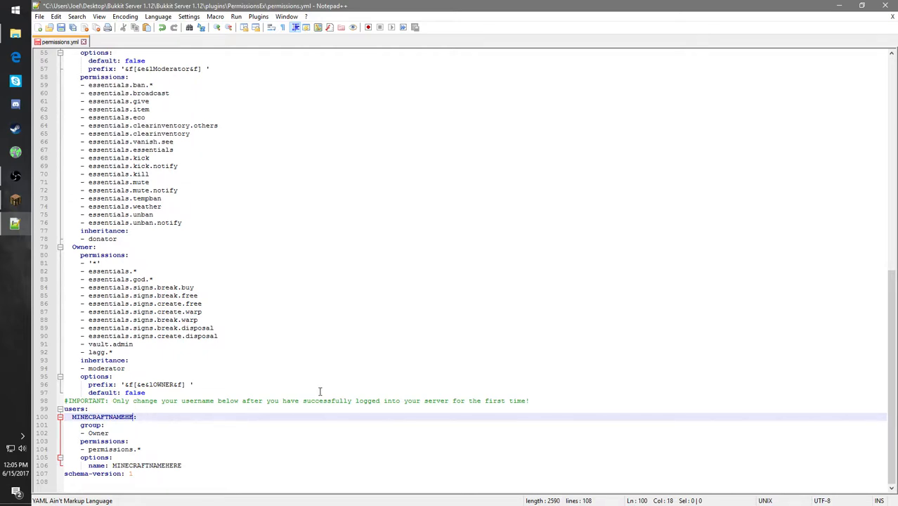
pyautogui.press('BackSpace')
pyautogui.press('BackSpace')
pyautogui.press('BackSpace')
pyautogui.press('BackSpace')
pyautogui.press('BackSpace')
pyautogui.press('BackSpace')
pyautogui.press('BackSpace')
pyautogui.press('BackSpace')
pyautogui.press('BackSpace')
pyautogui.press('BackSpace')
pyautogui.press('BackSpace')
pyautogui.press('BackSpace')
pyautogui.press('BackSpace')
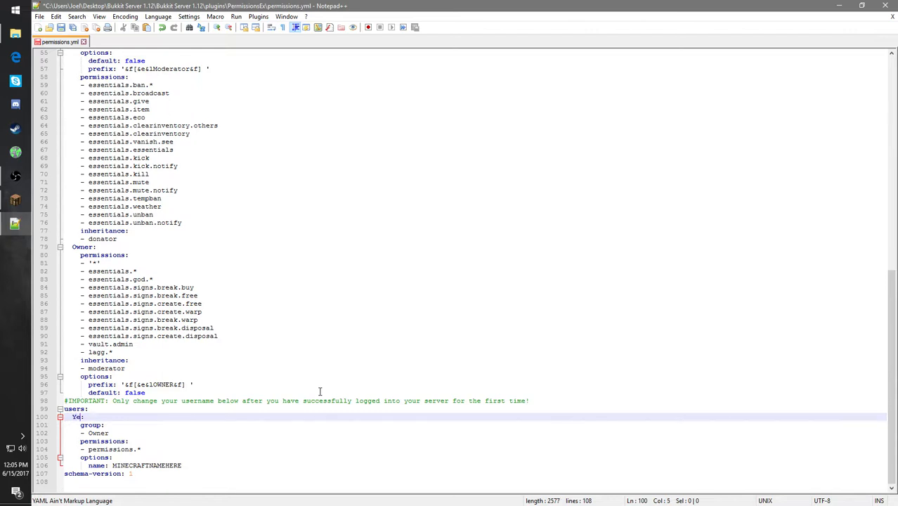
pyautogui.write('Yello_Storm')
# - Set the user entry's name option to the same Minecraft username, replacing the MINECRAFTNAMEHERE placeholder
pyautogui.moveTo(184, 465); pyautogui.dragTo(117, 463)
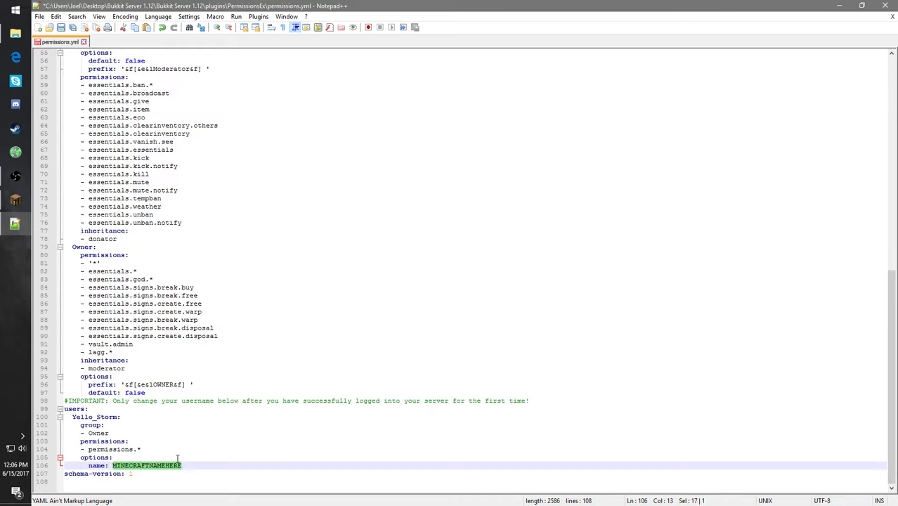
pyautogui.write('Yel')
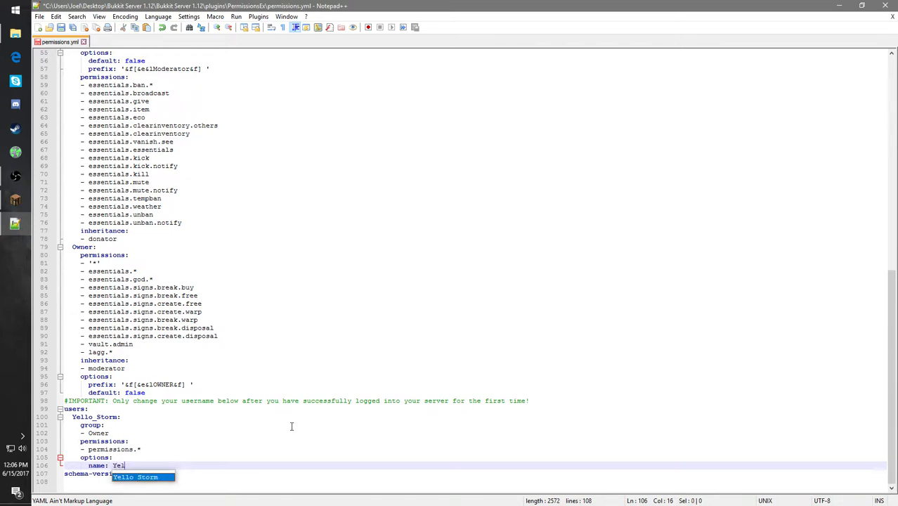
pyautogui.write('lo-S')
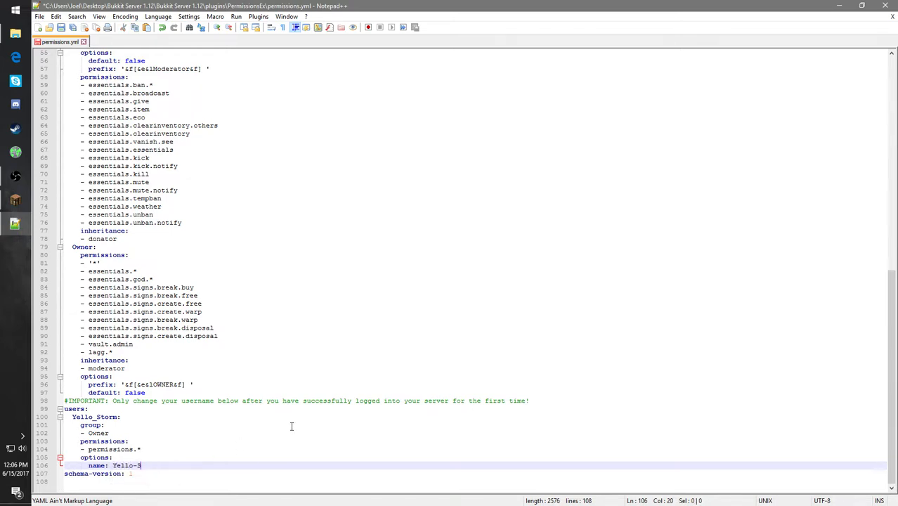
pyautogui.press('BackSpace')
pyautogui.press('BackSpace')
pyautogui.write('_')
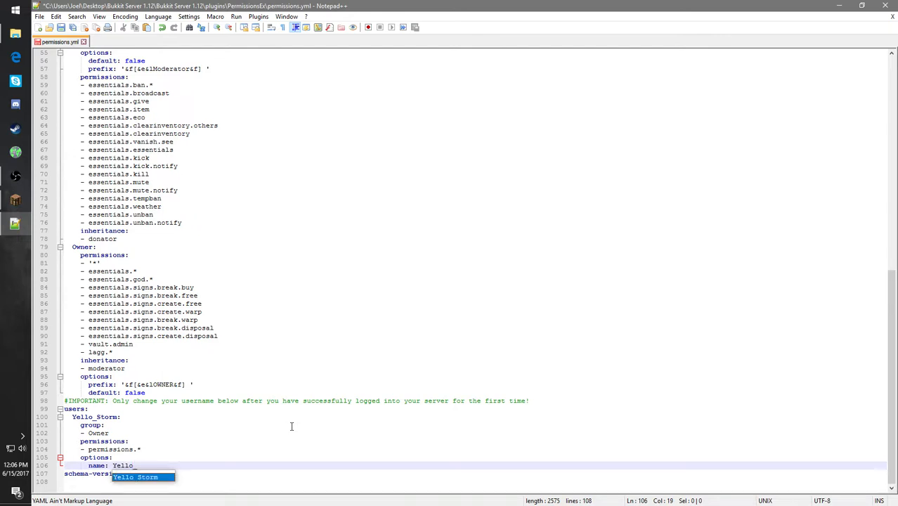
pyautogui.write('Storm')
pyautogui.click(278, 437)
# - Examine the owner user's group, permissions and options, along with the Owner group's definition
pyautogui.click(202, 473)
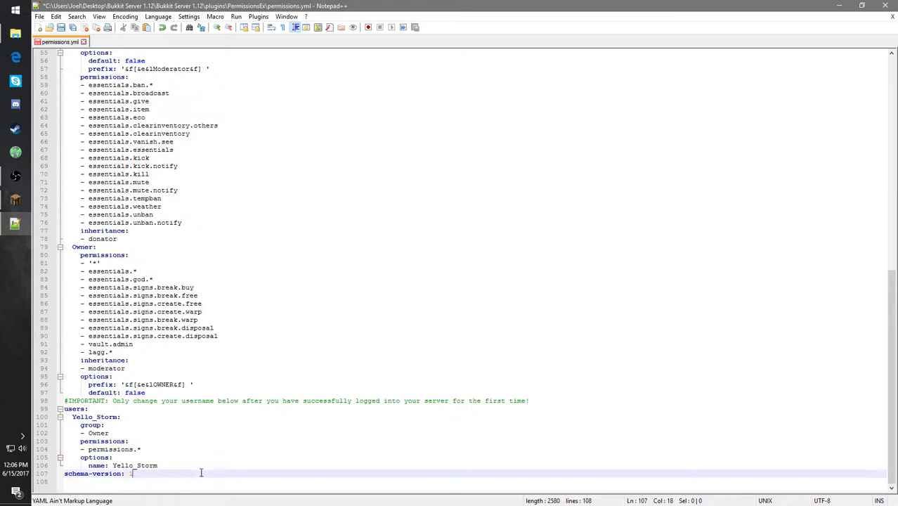
pyautogui.click(191, 442)
pyautogui.click(181, 426)
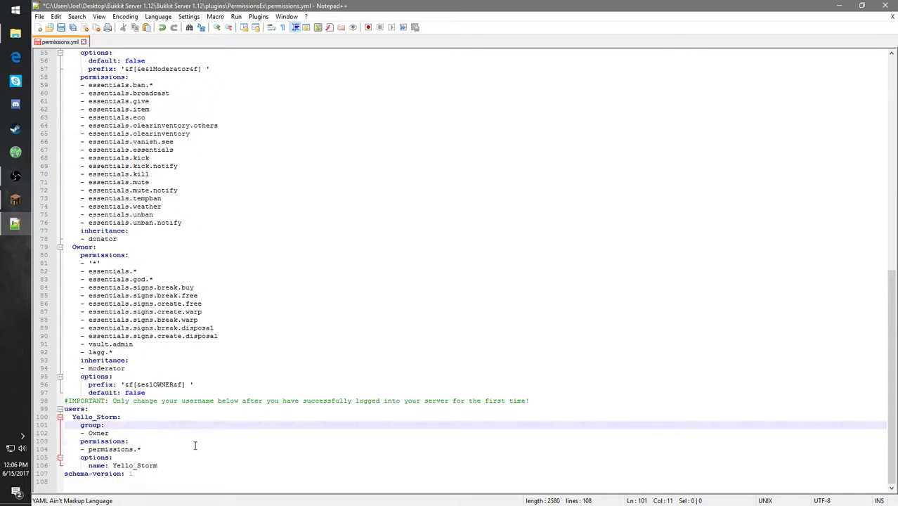
pyautogui.click(196, 449)
pyautogui.click(183, 431)
pyautogui.click(181, 418)
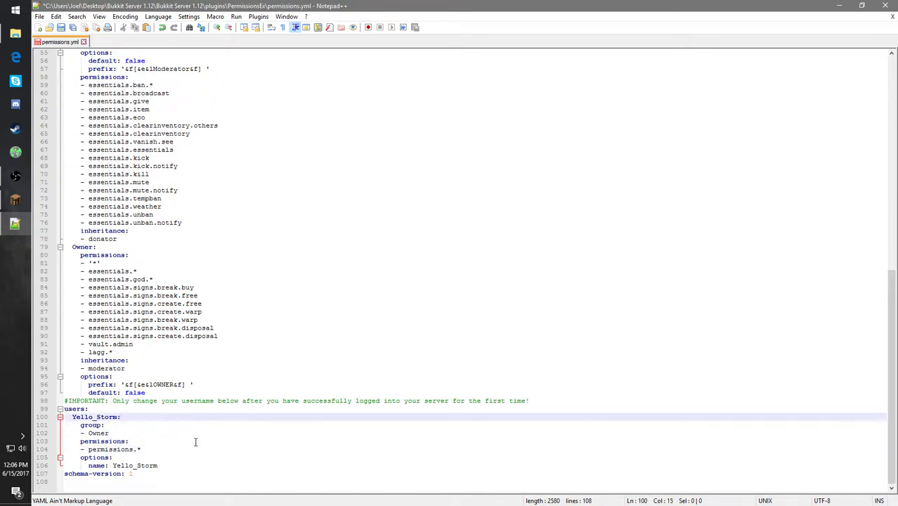
pyautogui.click(196, 446)
pyautogui.moveTo(214, 468); pyautogui.dragTo(125, 348)
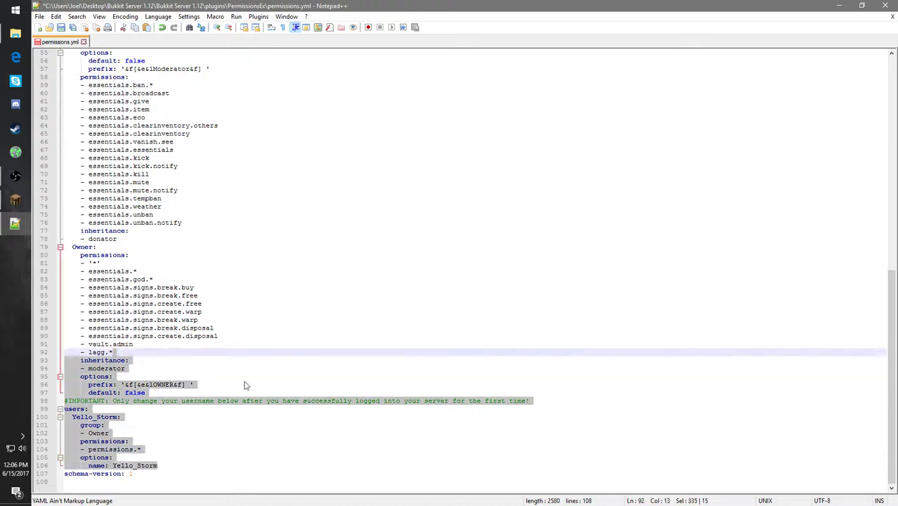
pyautogui.click(236, 392)
pyautogui.scroll(3, 229, 369)
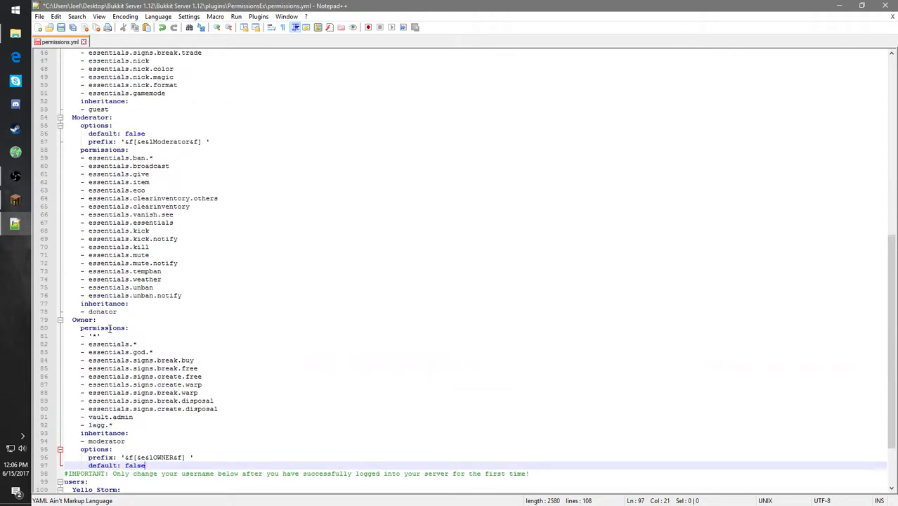
pyautogui.scroll(-2, 149, 448)
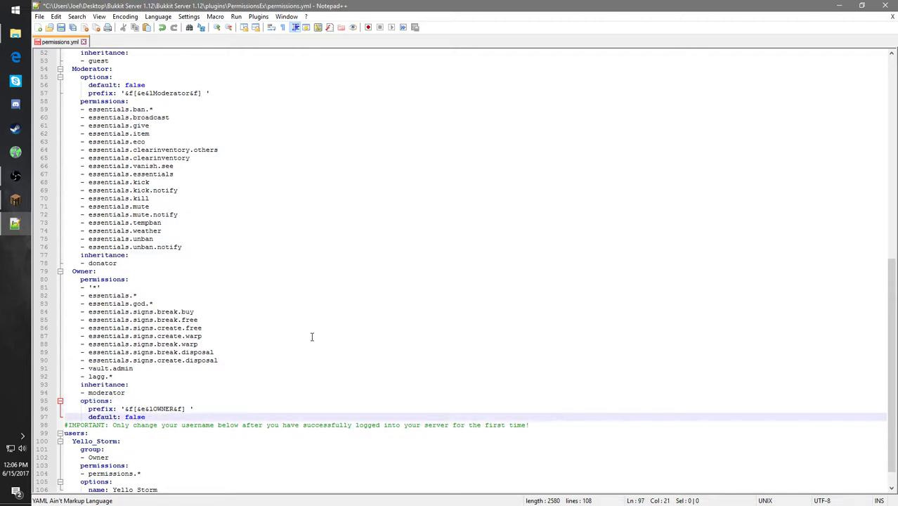
# - Change the Owner group's prefix colour code to &4, so it reads '&f[&4&lOWNER&f] '
pyautogui.press('Up')
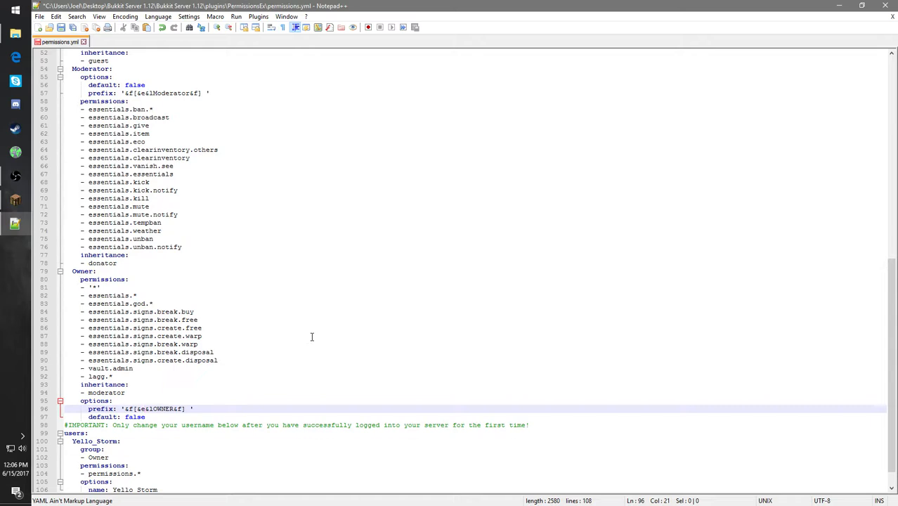
pyautogui.press('BackSpace')
pyautogui.write('4')
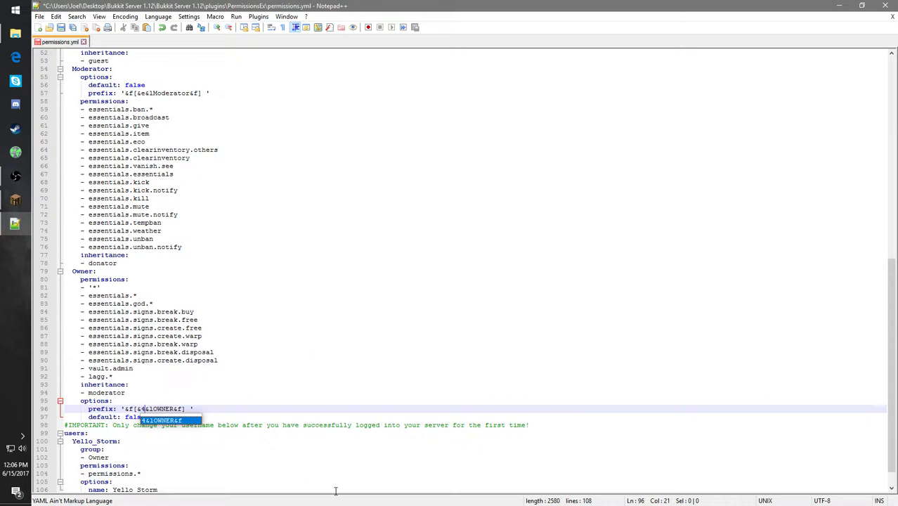
pyautogui.click(226, 481)
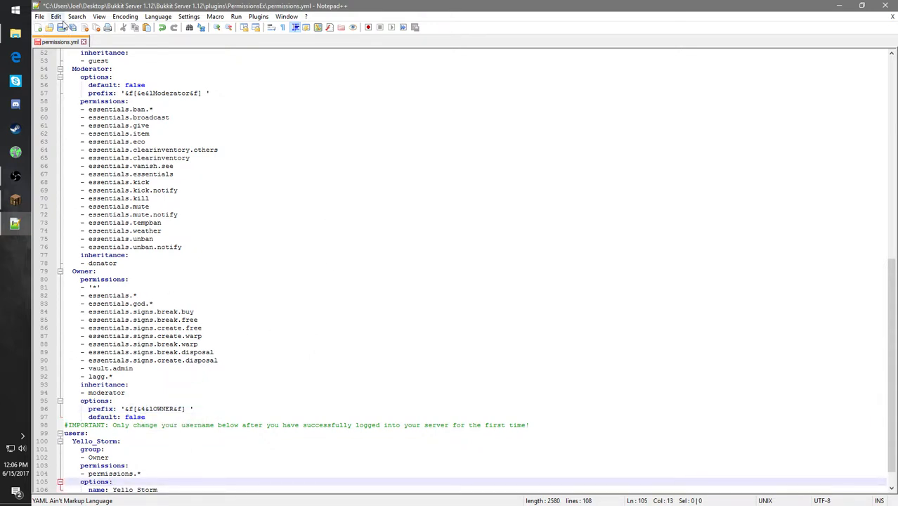
# - Save permissions.yml, look back over its groups and close the editor
pyautogui.click(60, 19)
pyautogui.moveTo(252, 166); pyautogui.dragTo(242, 158)
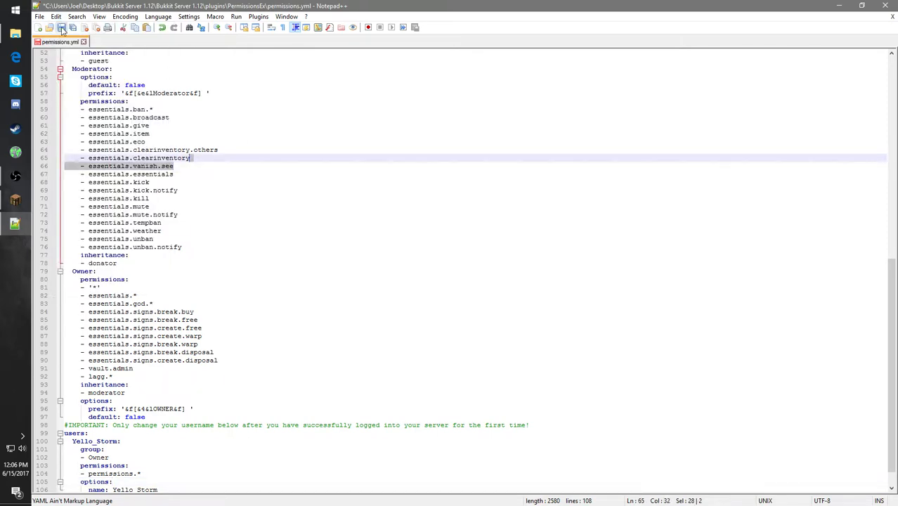
pyautogui.click(61, 27)
pyautogui.scroll(4, 211, 211)
pyautogui.scroll(9, 189, 191)
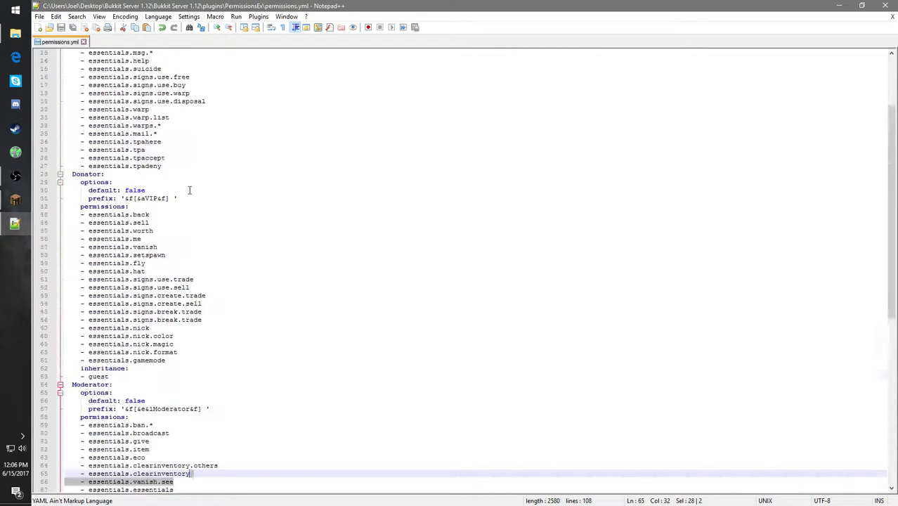
pyautogui.scroll(4, 189, 190)
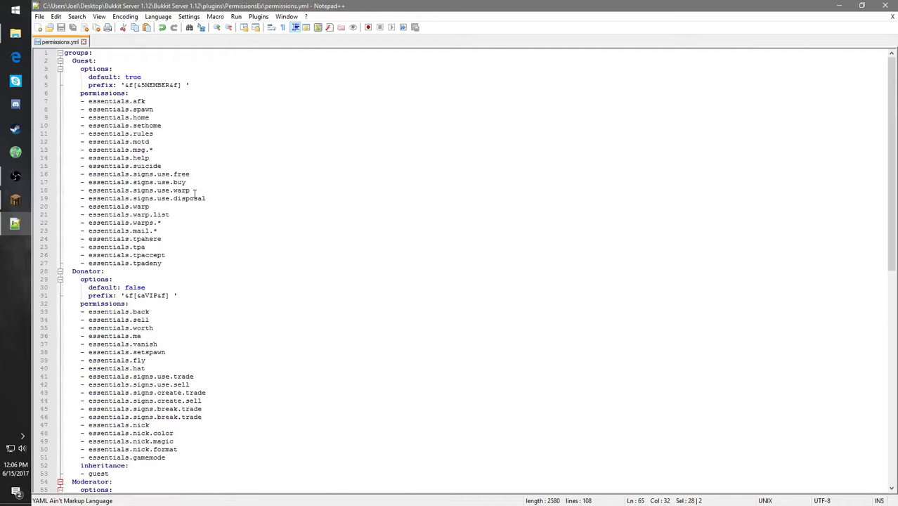
pyautogui.click(884, 5)
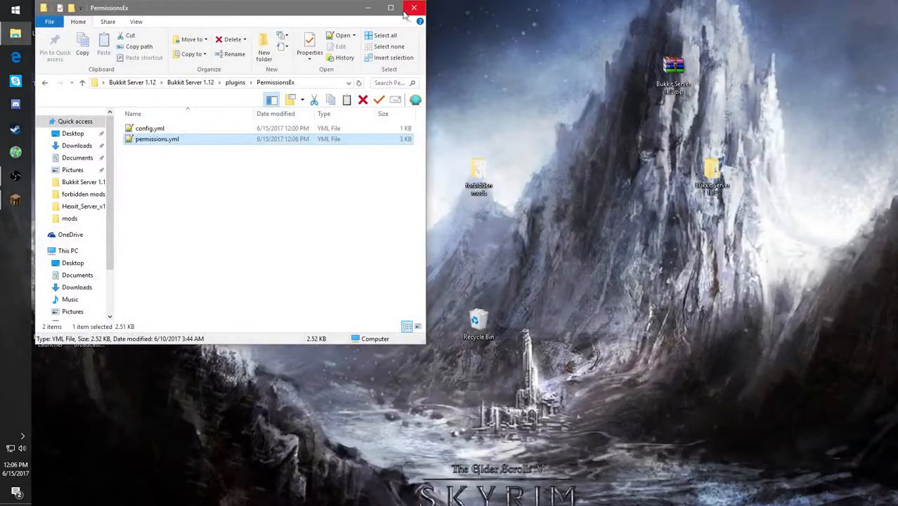
# - Go back to the inner Bukkit Server 1.12 folder in File Explorer and start the server with run.bat
pyautogui.click(368, 8)
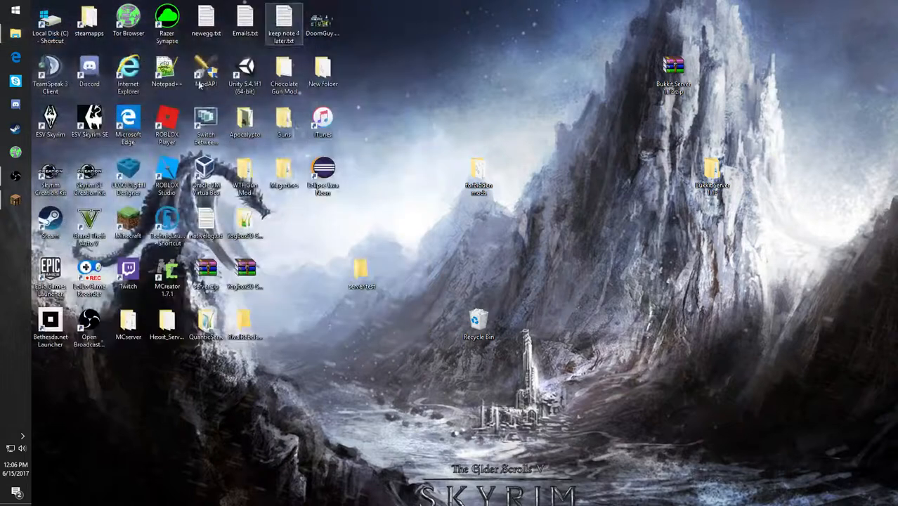
pyautogui.click(15, 33)
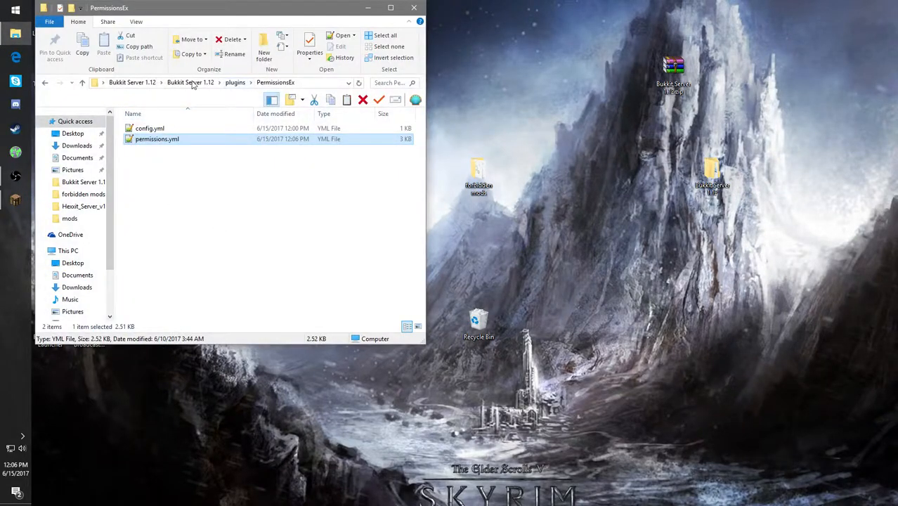
pyautogui.click(190, 82)
pyautogui.scroll(-1, 196, 228)
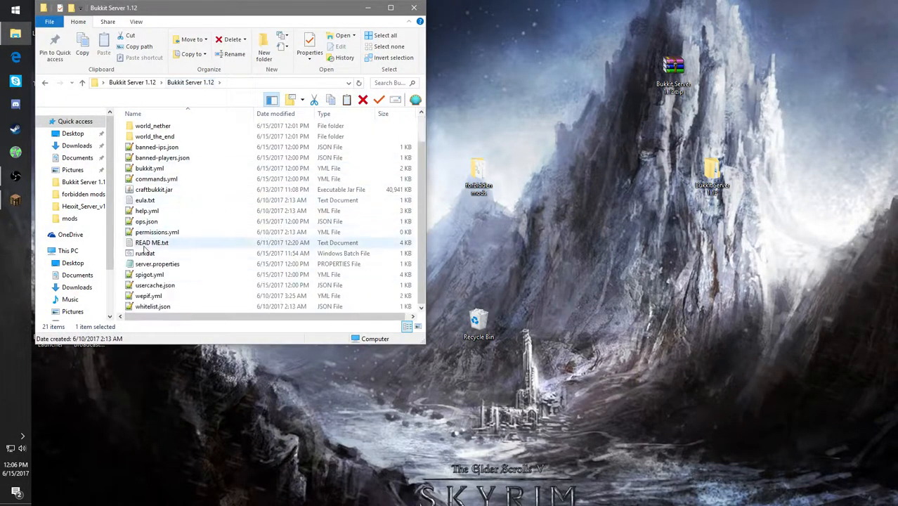
pyautogui.doubleClick(153, 256)
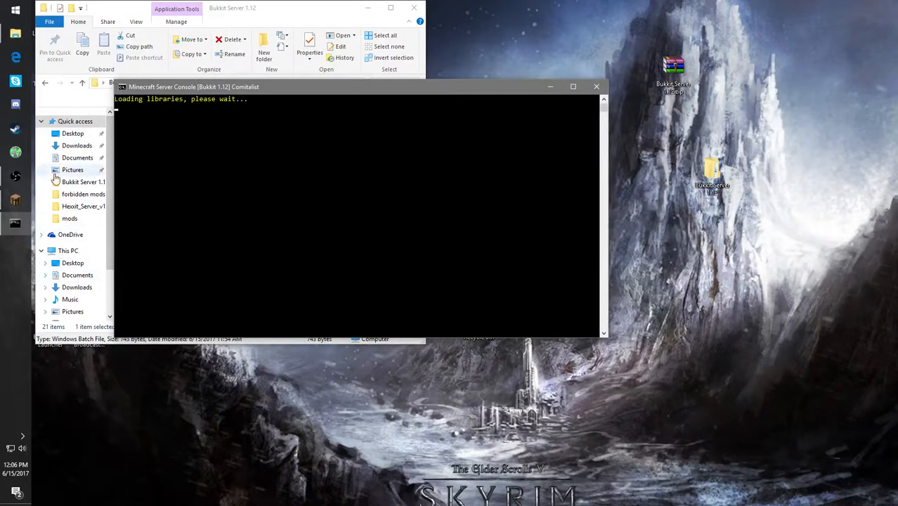
# - Switch to Minecraft, refresh the multiplayer list and join the [COMITALIST OFFICIAL SERVER] 1.12 server
pyautogui.click(23, 202)
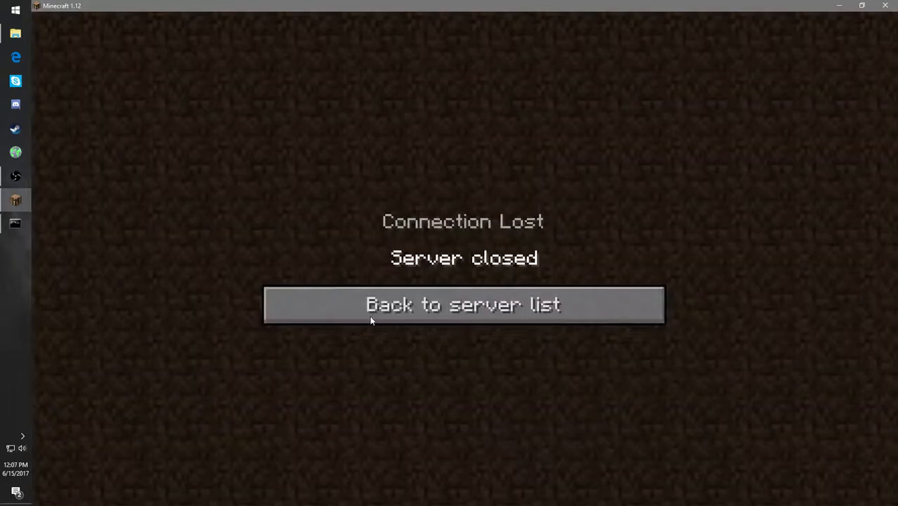
pyautogui.click(379, 315)
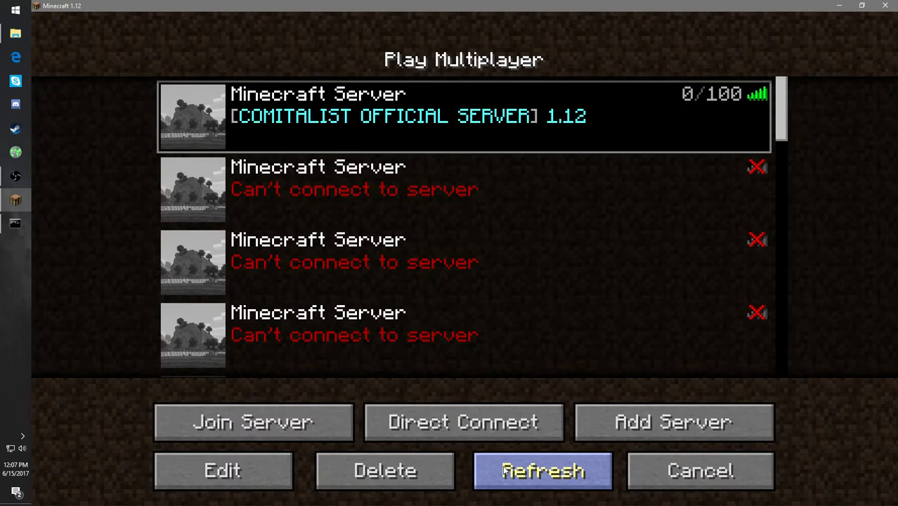
pyautogui.click(503, 474)
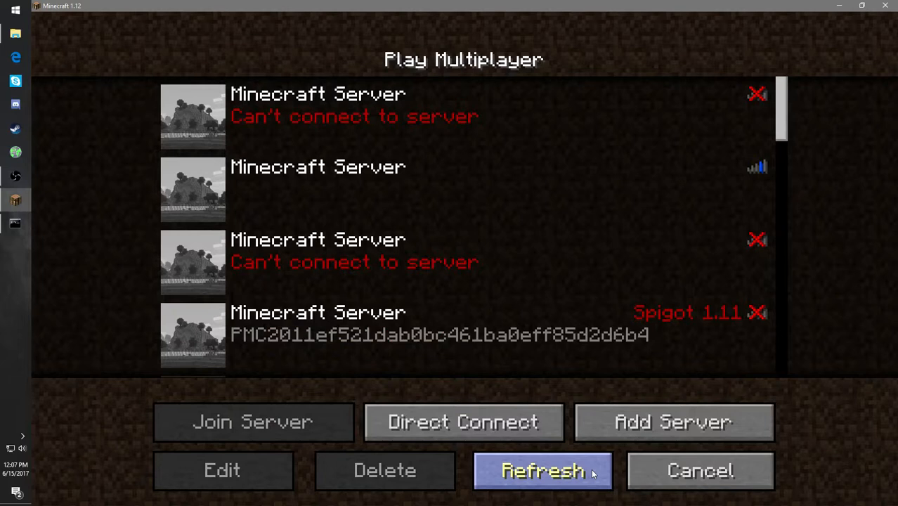
pyautogui.click(513, 469)
pyautogui.click(396, 126)
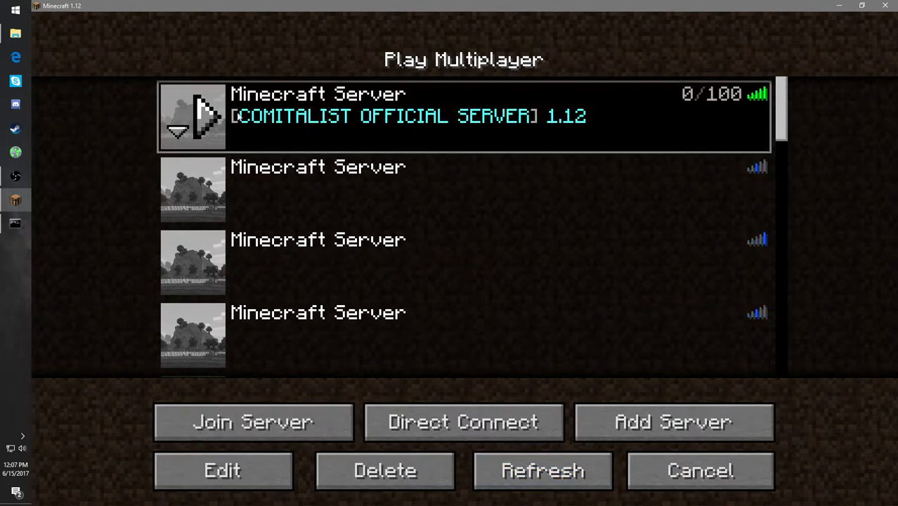
pyautogui.click(211, 123)
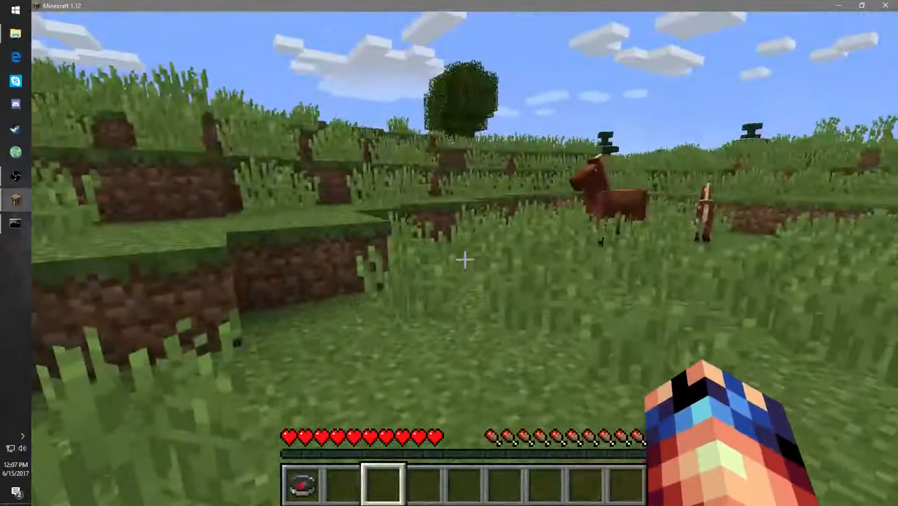
# - Send the chat message "hi" in the game to test the owner's prefix
pyautogui.write('t')
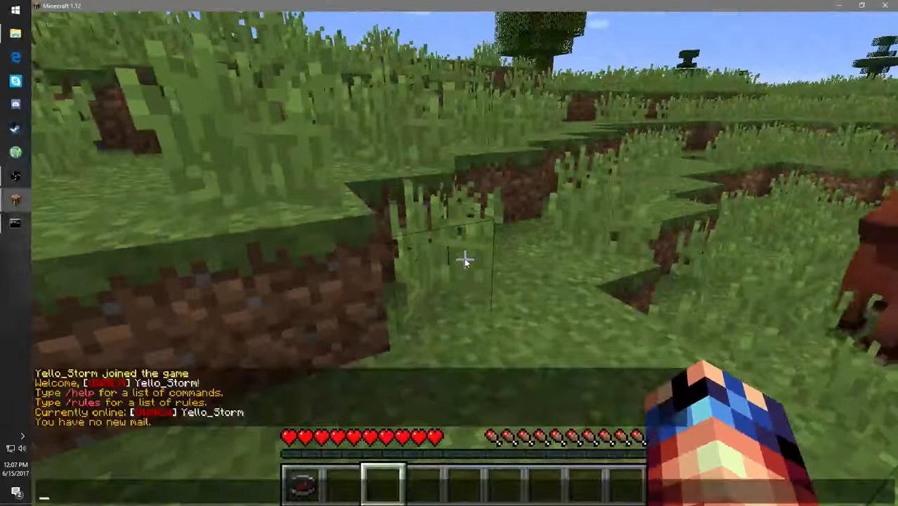
pyautogui.write('hi')
pyautogui.press('Return')
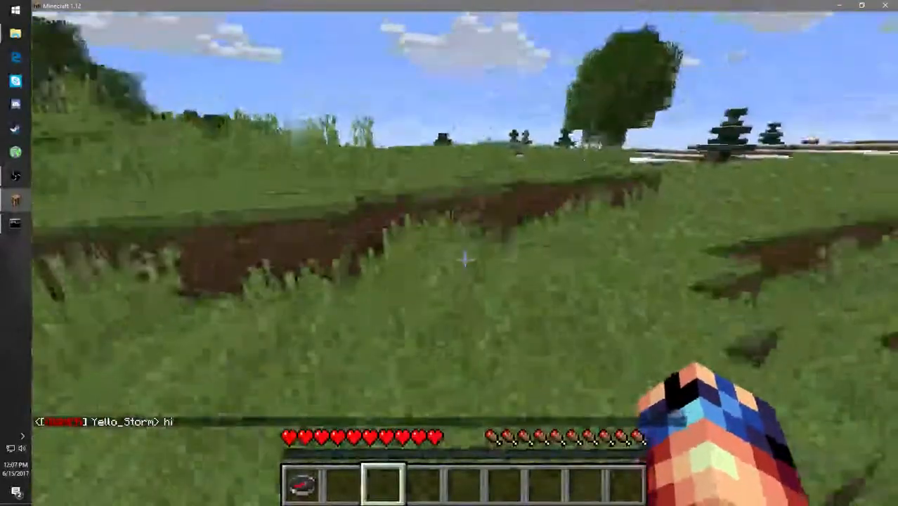
pyautogui.press('w')
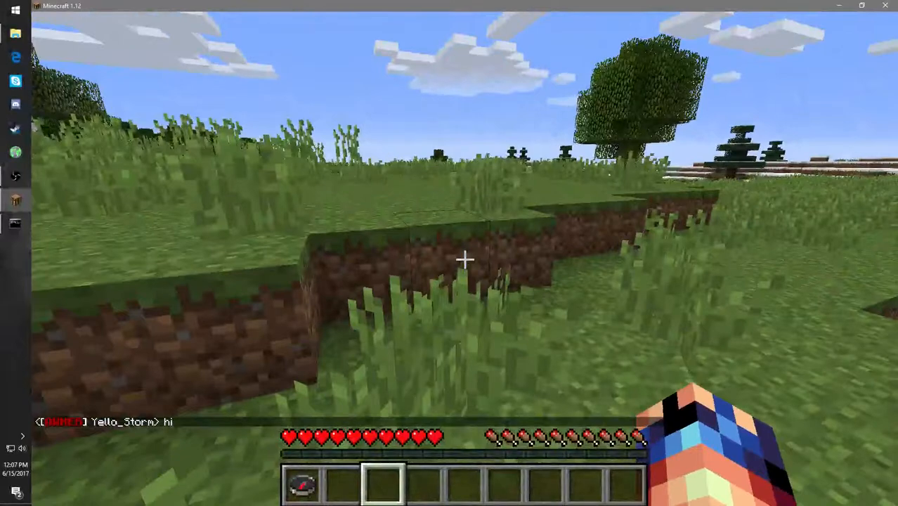
pyautogui.press('w')
pyautogui.press('space')
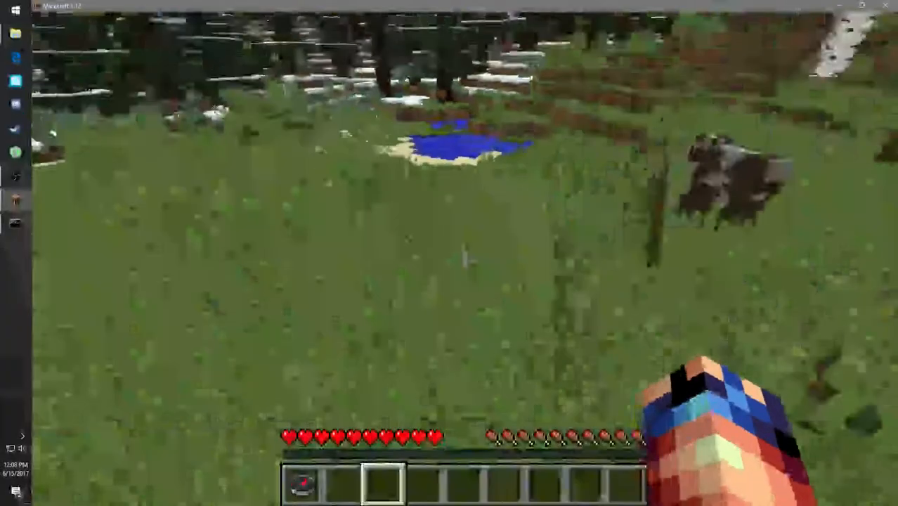
pyautogui.press('w')
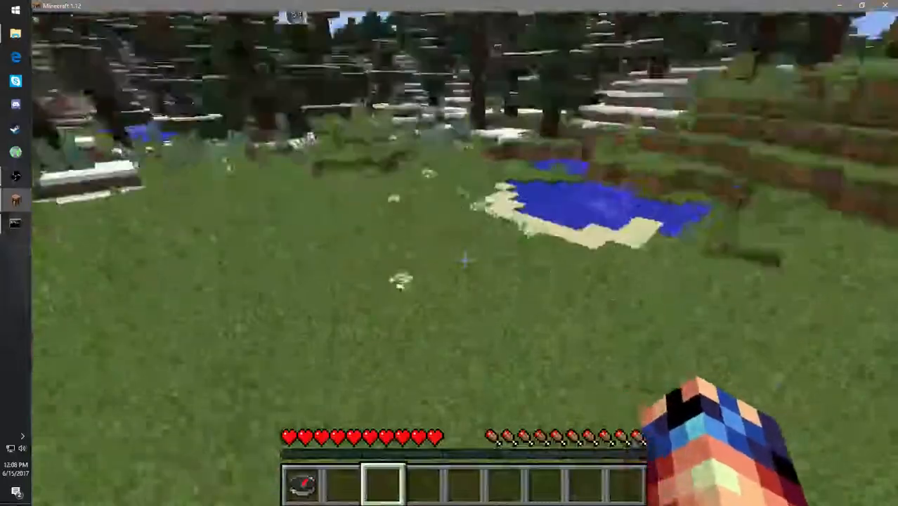
pyautogui.press('w')
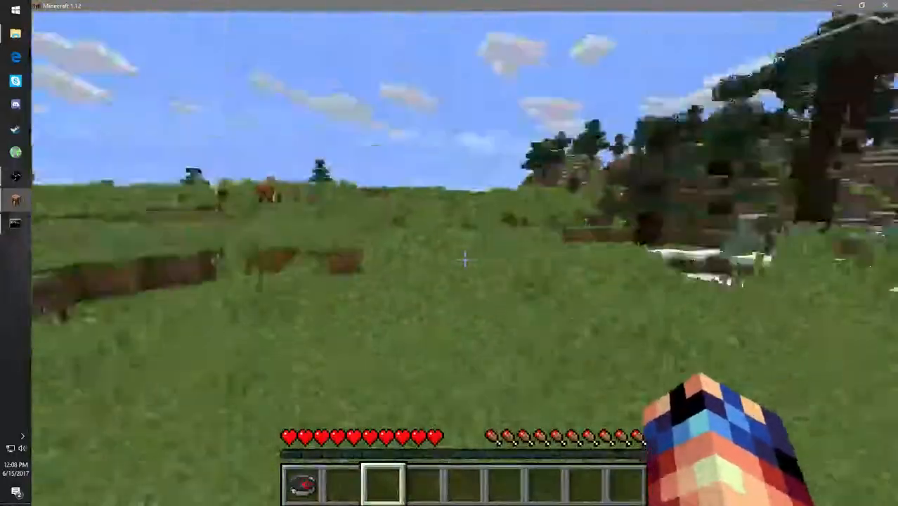
pyautogui.press('w')
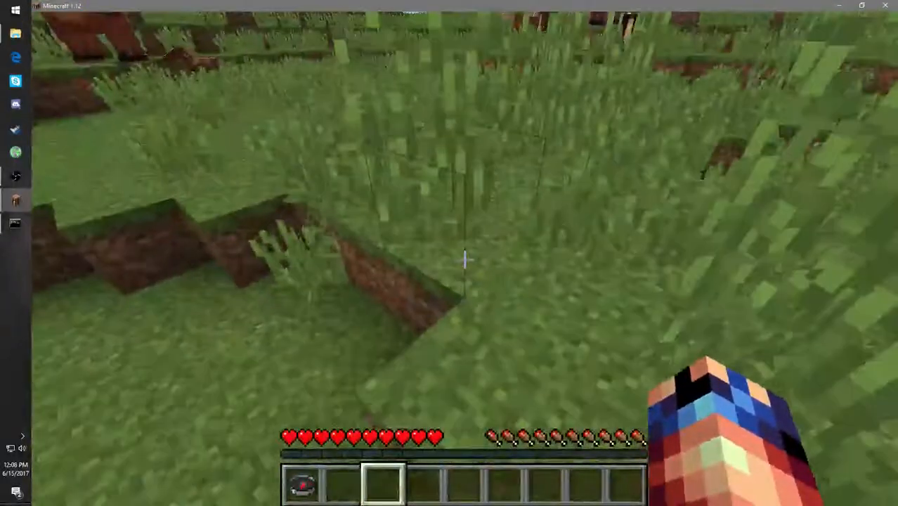
pyautogui.press('w')
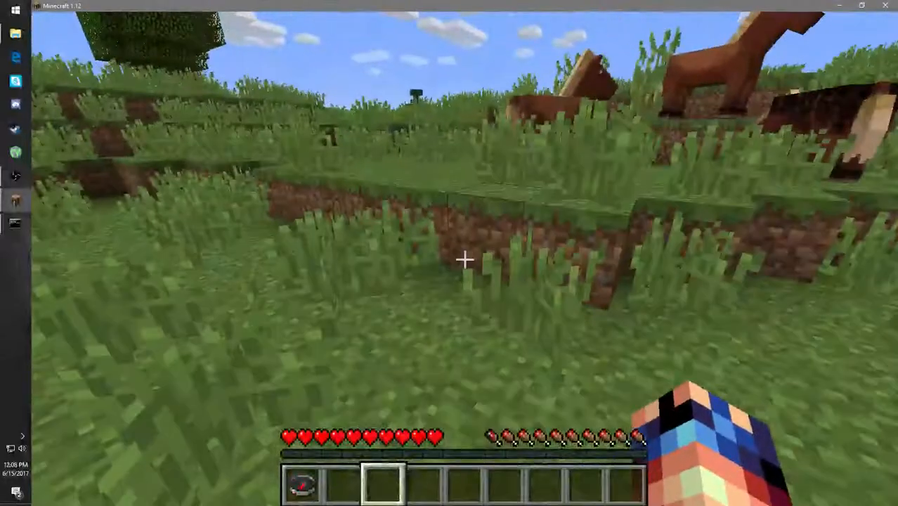
pyautogui.press('w')
pyautogui.press('w')
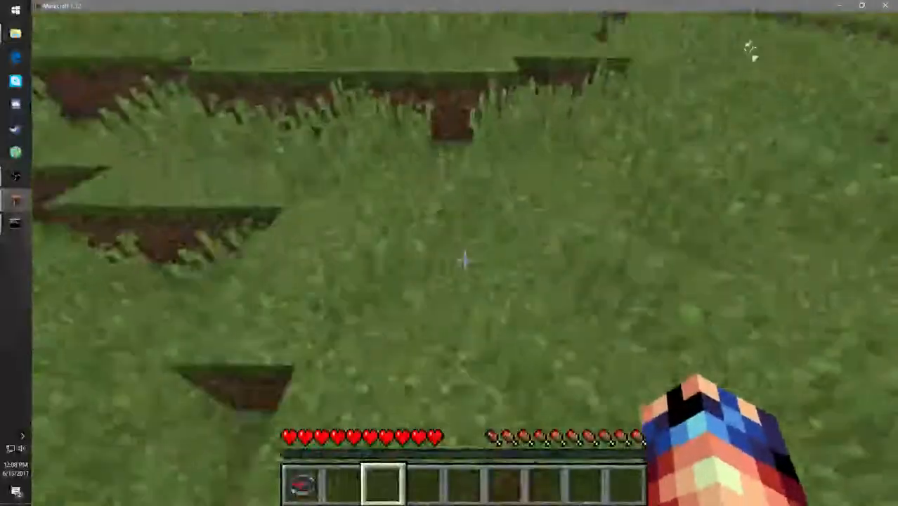
pyautogui.press('w')
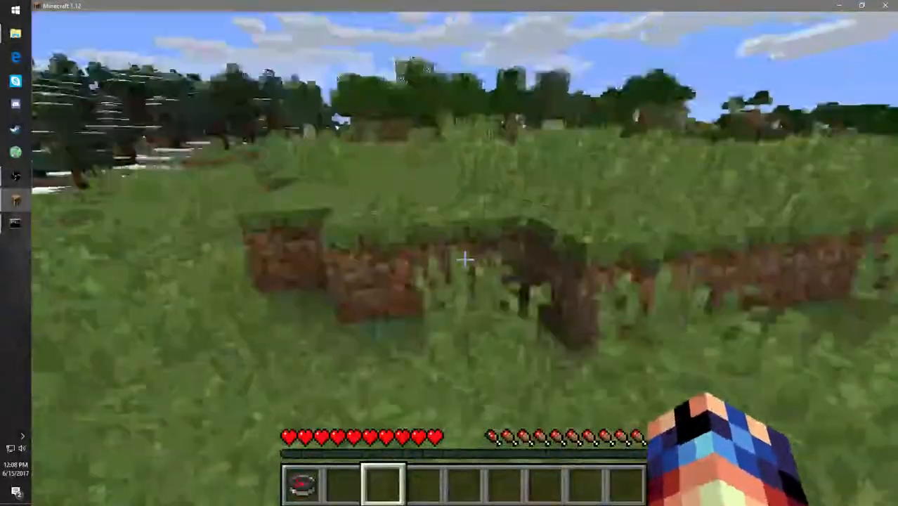
pyautogui.press('w')
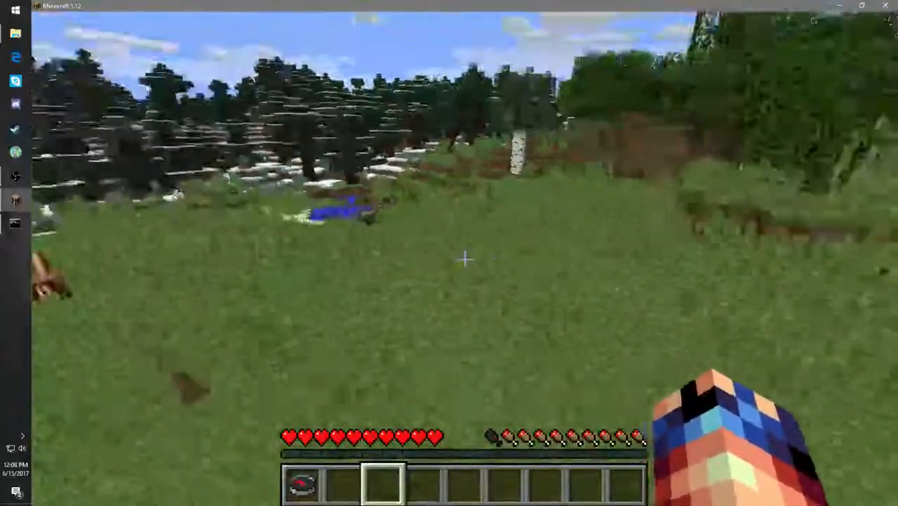
pyautogui.press('w')
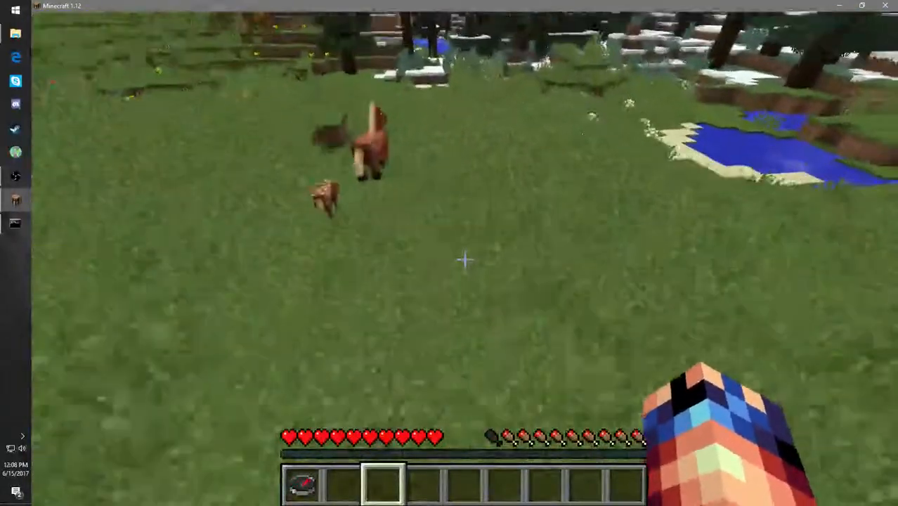
pyautogui.press('w')
pyautogui.press('w')
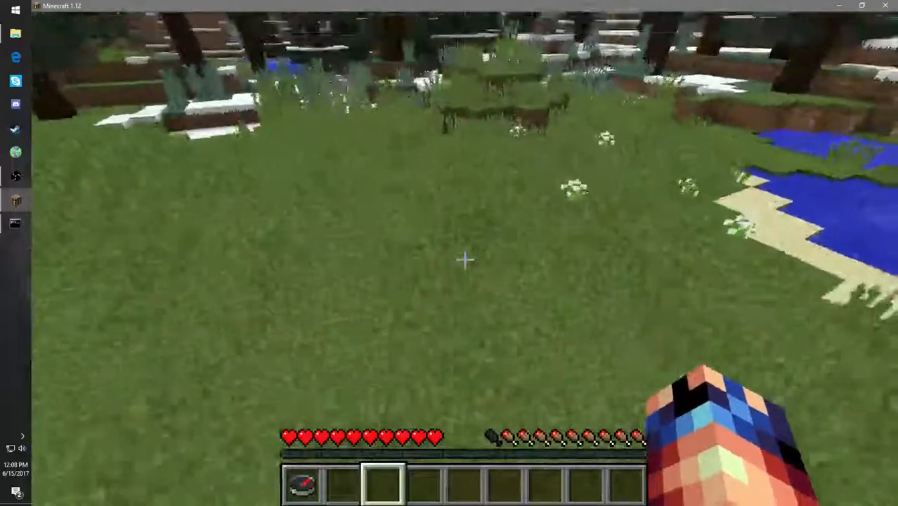
pyautogui.press('w')
pyautogui.press('w')
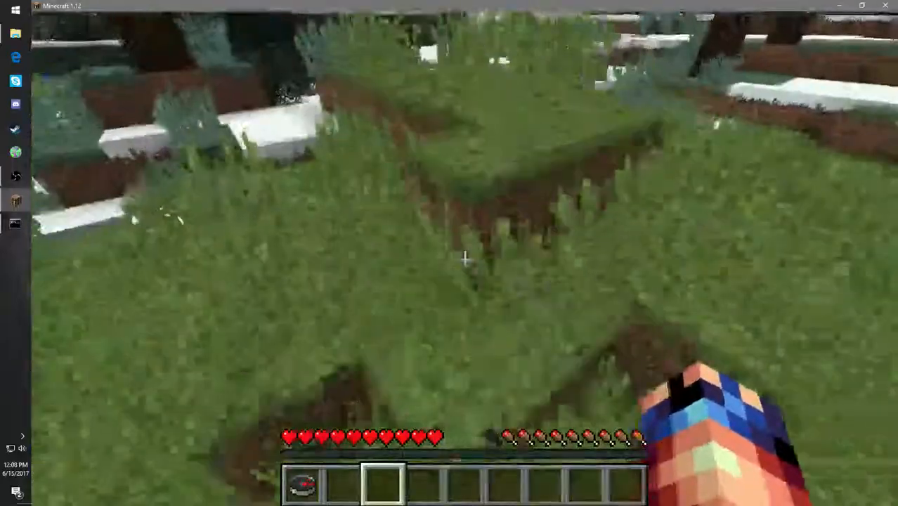
pyautogui.press('w')
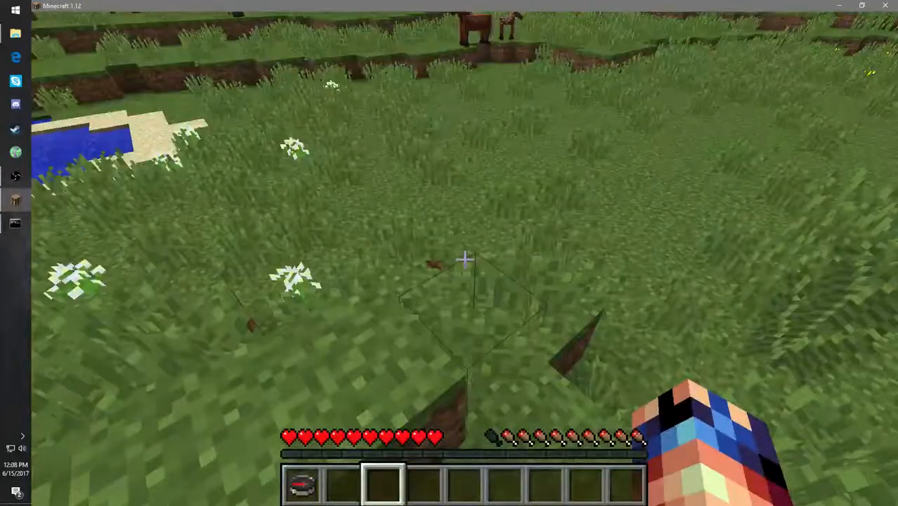
pyautogui.press('w')
pyautogui.press('w')
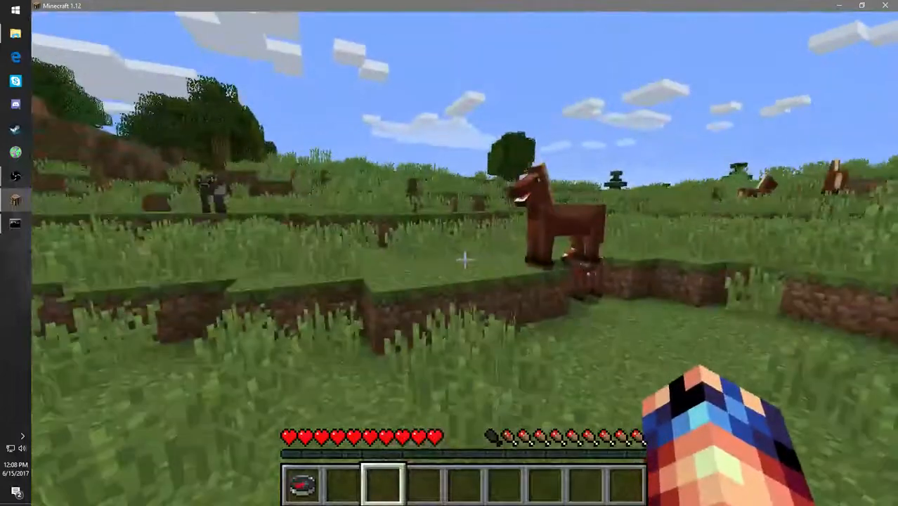
pyautogui.press('w')
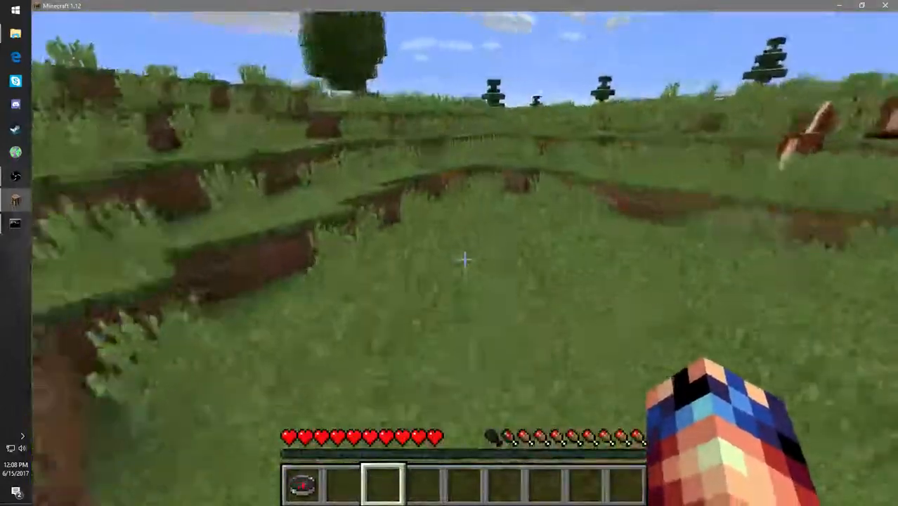
pyautogui.press('w')
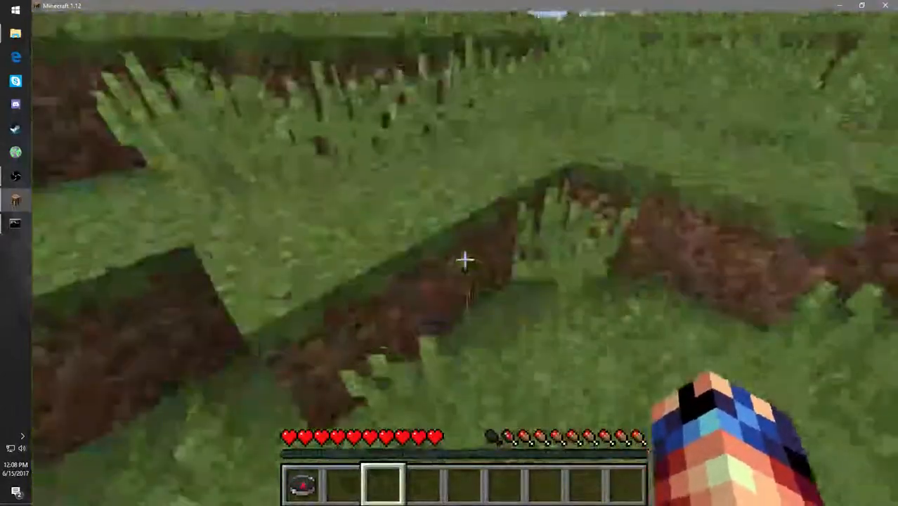
pyautogui.press('w')
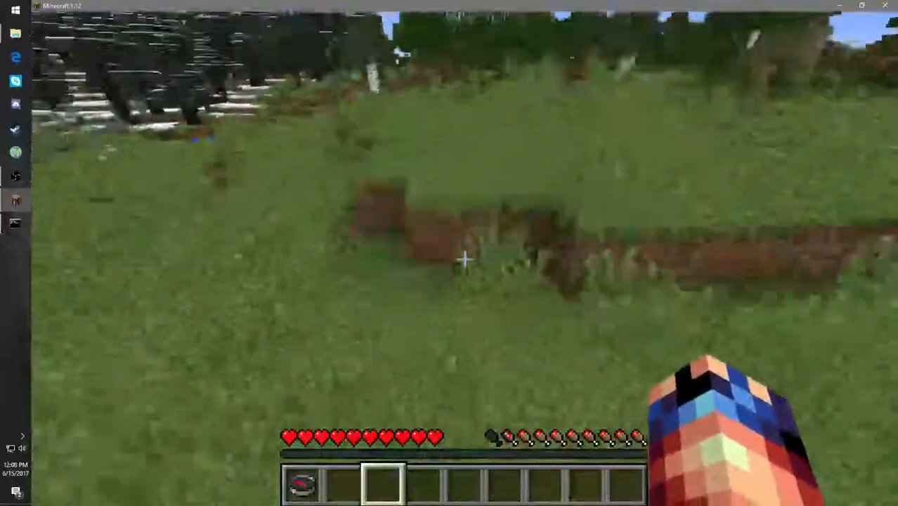
pyautogui.press('w')
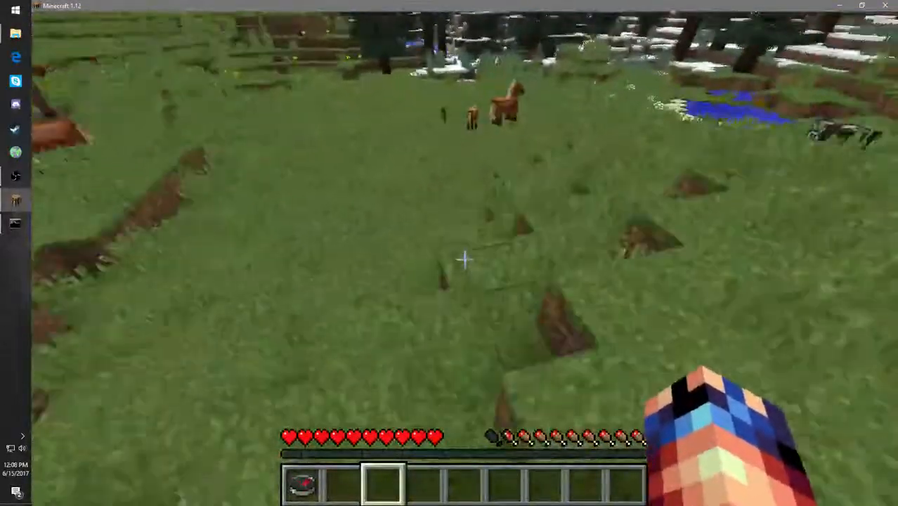
pyautogui.press('w')
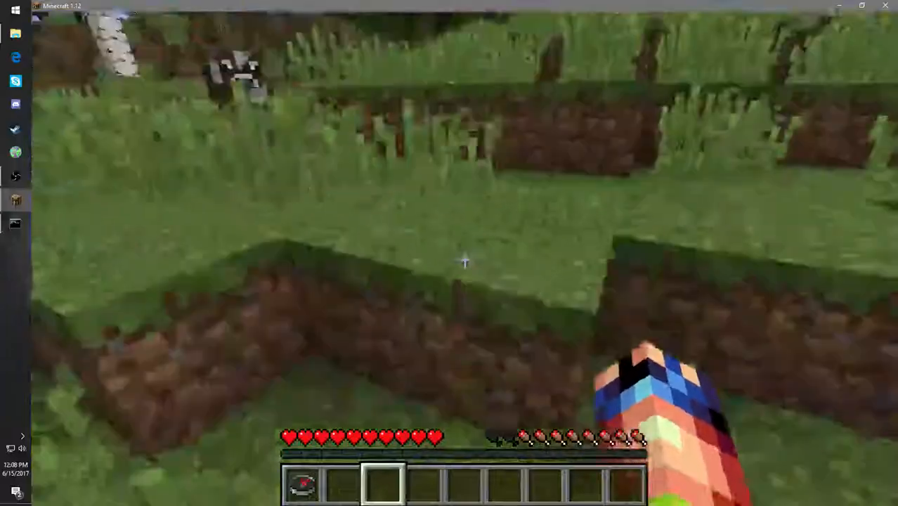
pyautogui.press('F5')
pyautogui.press('F5')
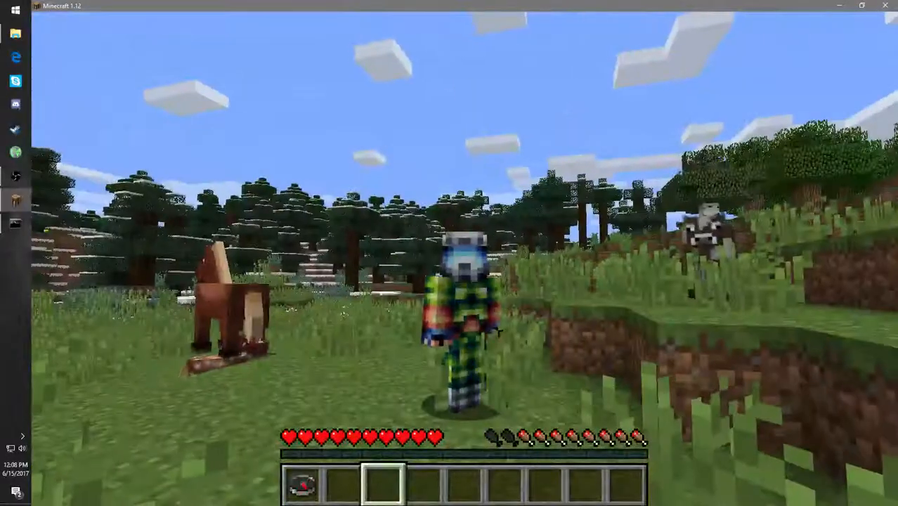